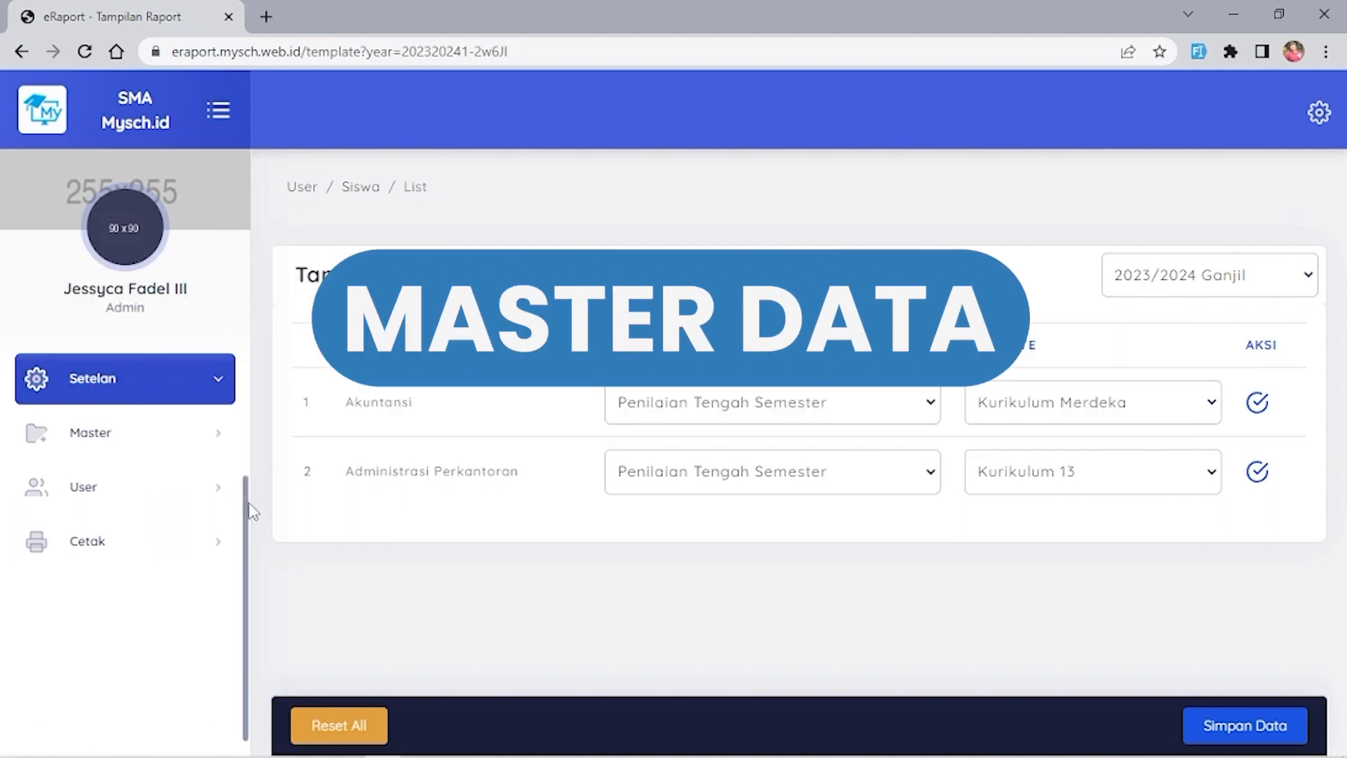
Add and save a 2024/2025 school year with the Ganjil semester in the Tahun Ajar master data
left_click(217, 440)
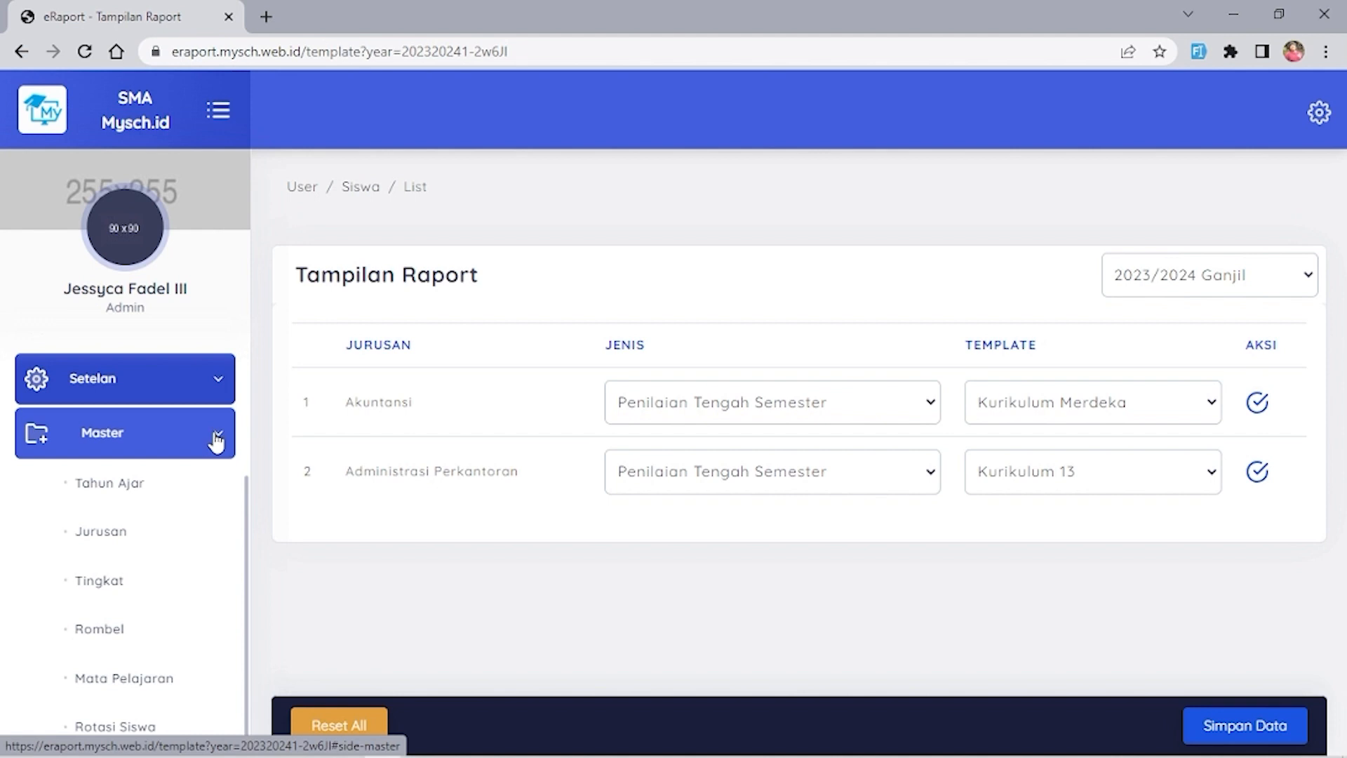
left_click(162, 501)
scroll(168, 502, "down", 4)
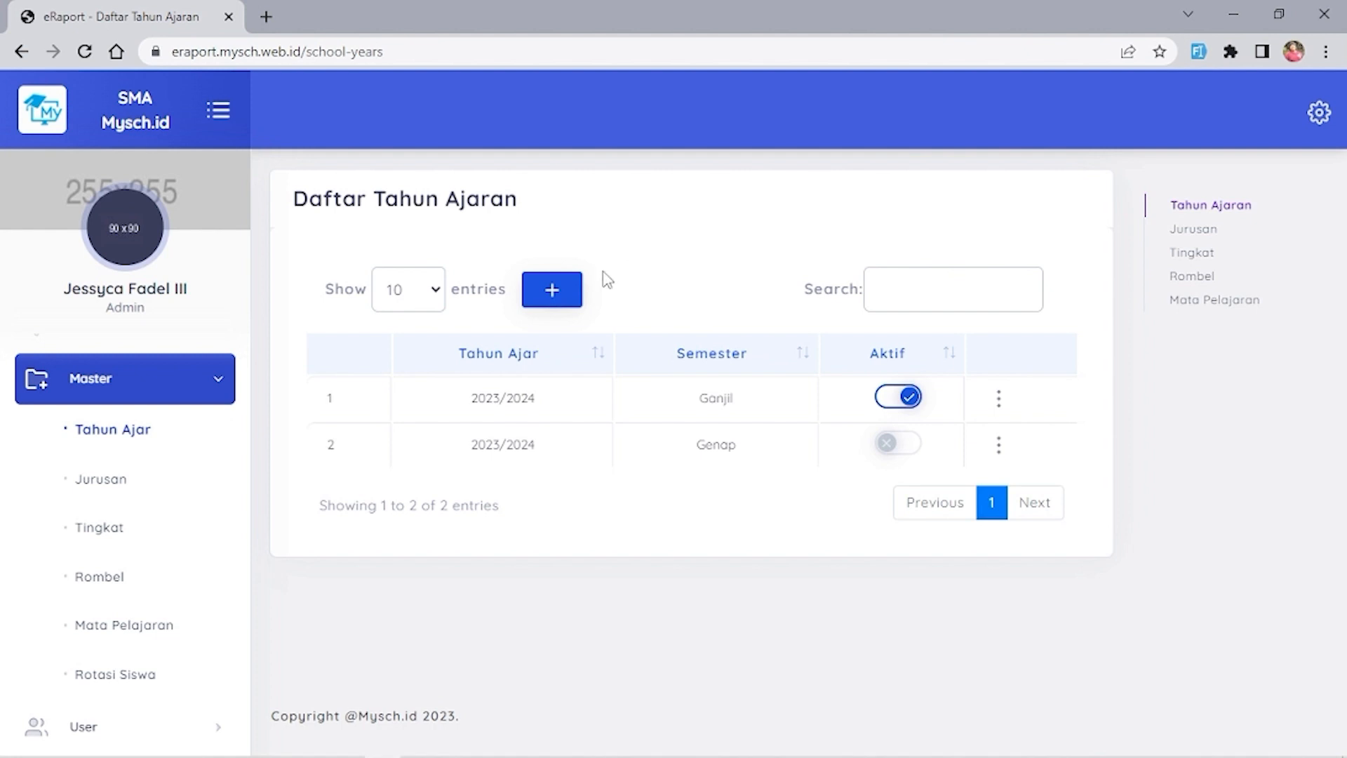
left_click(557, 301)
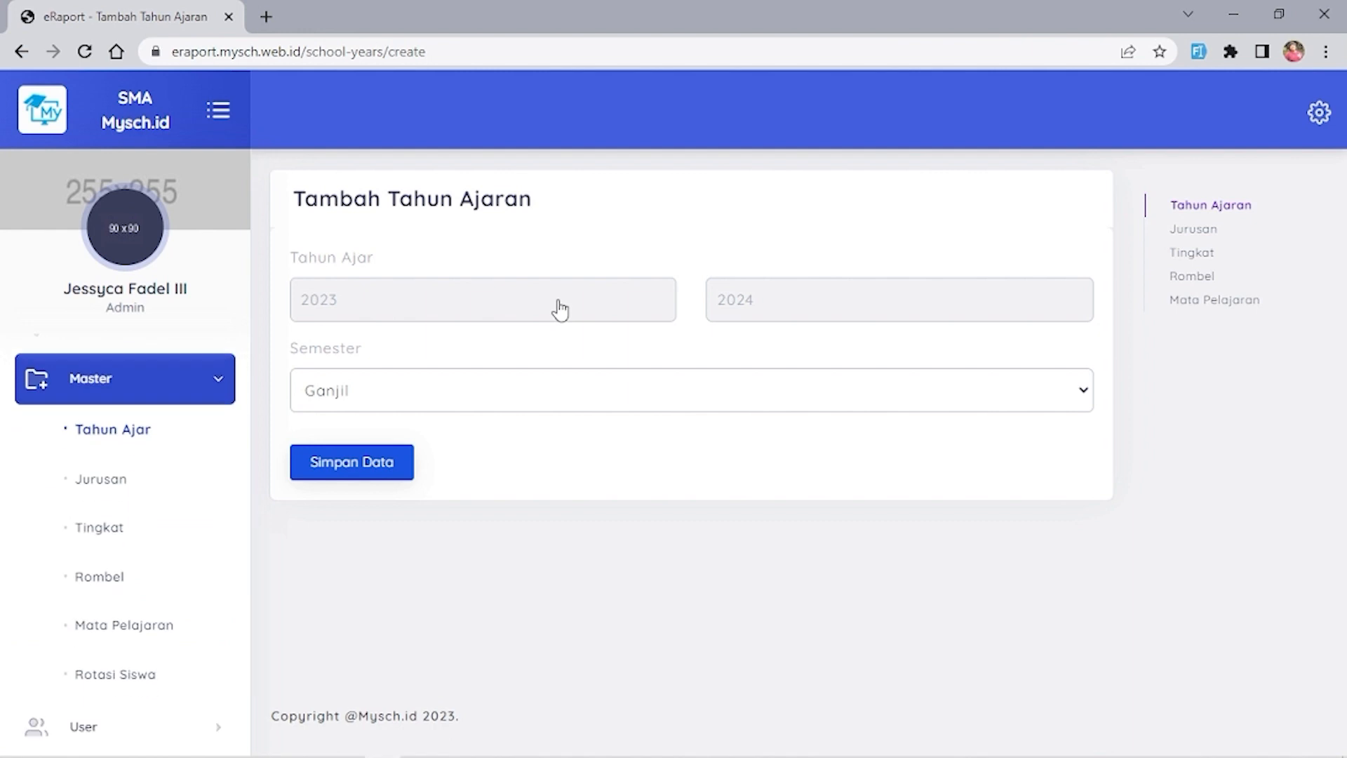
left_click(558, 303)
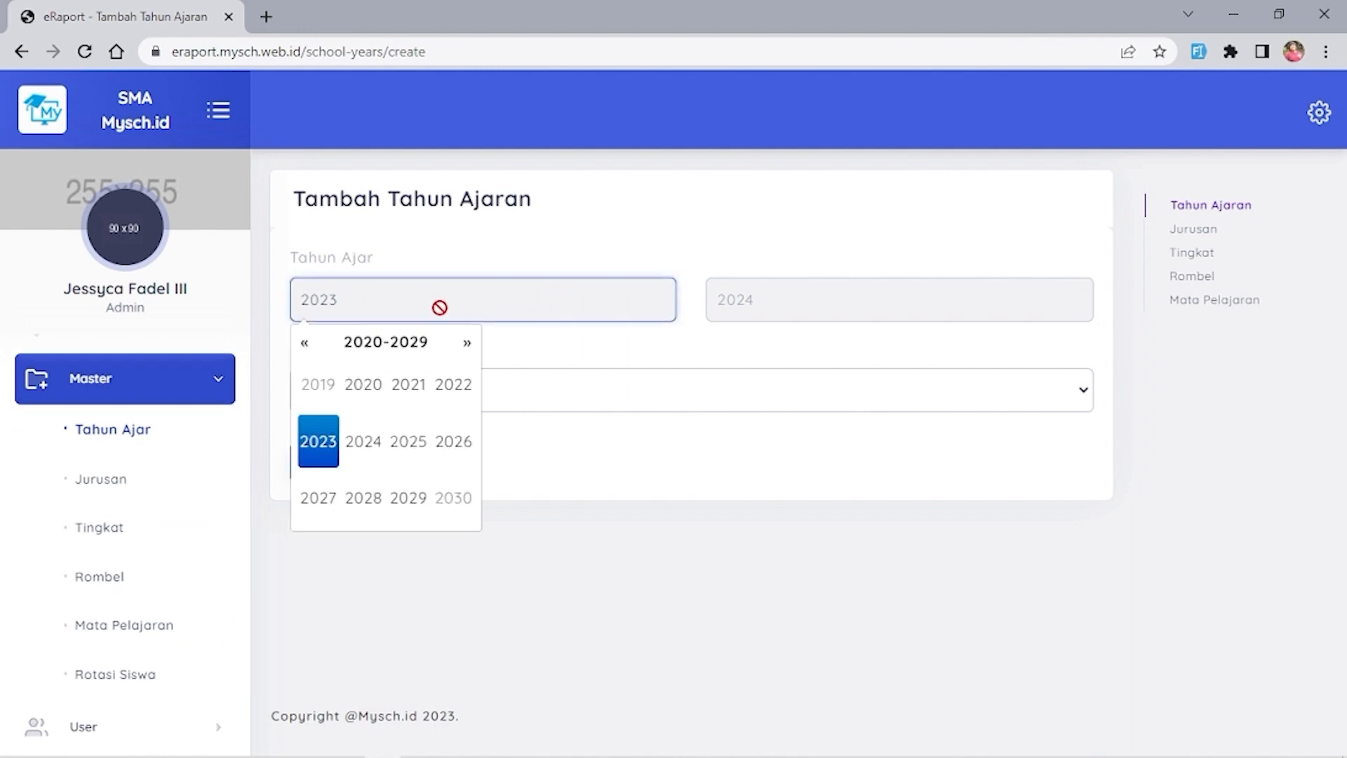
left_click(378, 449)
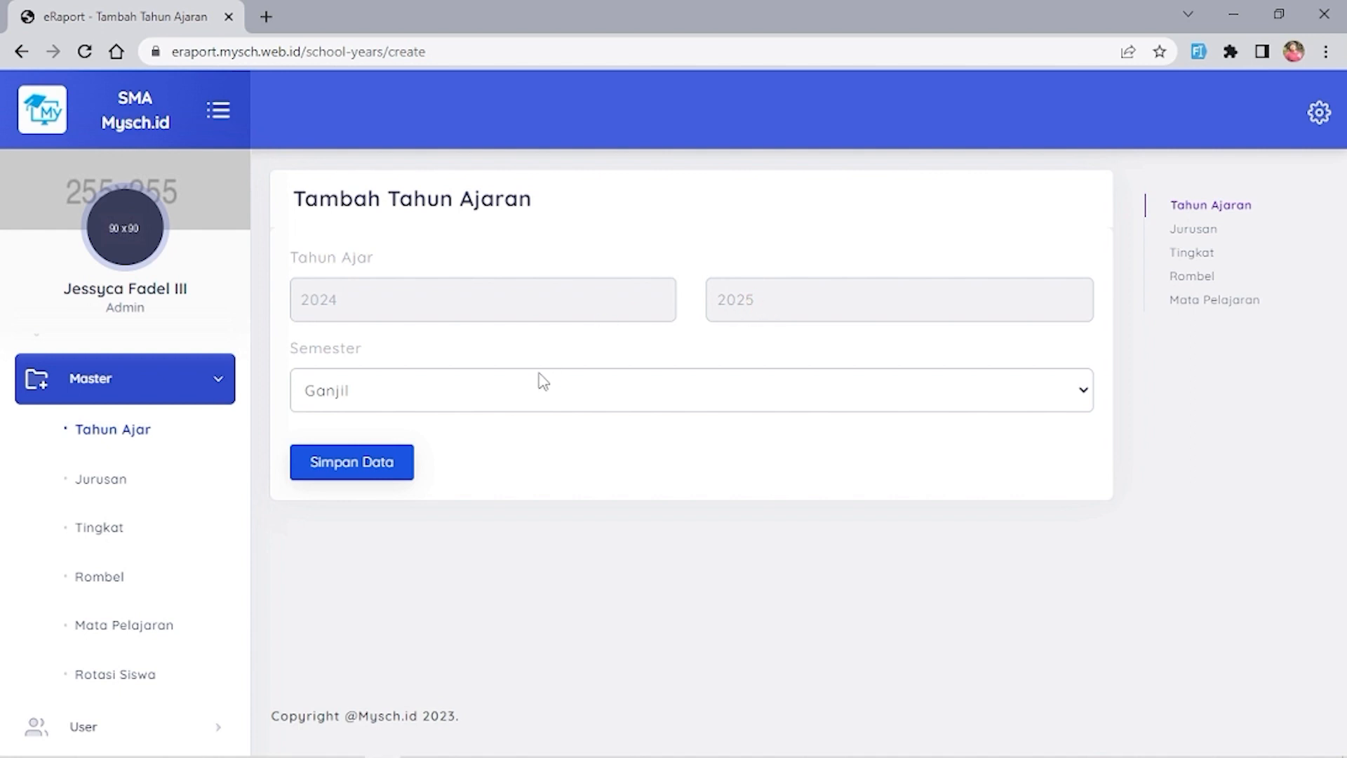
left_click(531, 396)
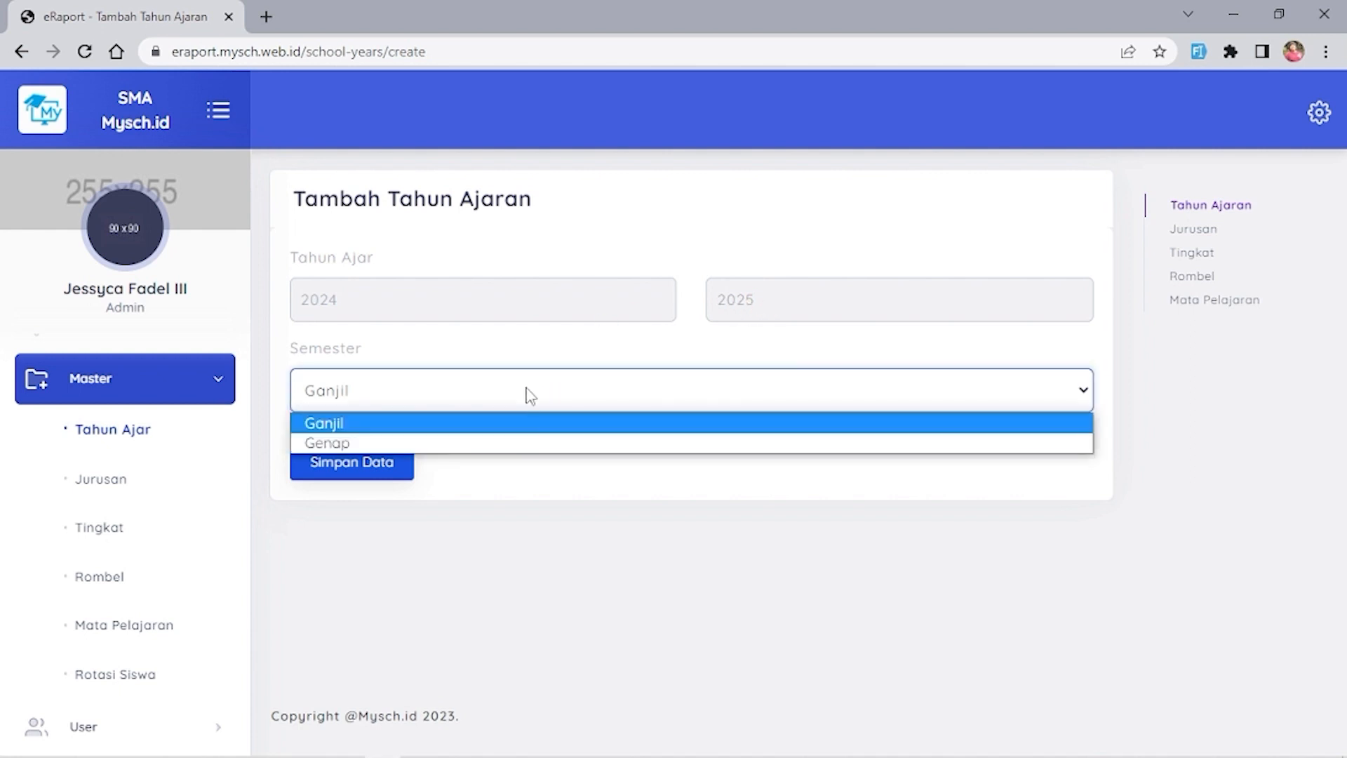
left_click(507, 425)
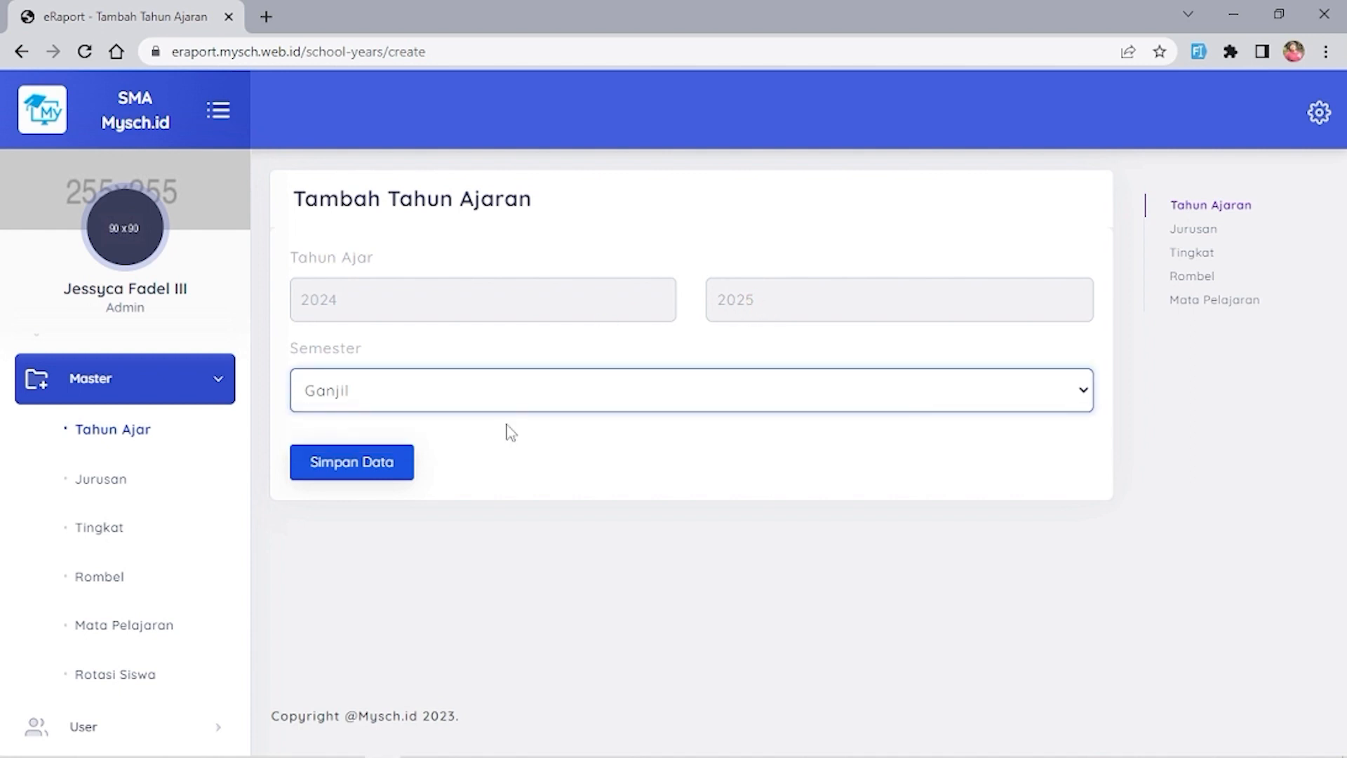
left_click(371, 475)
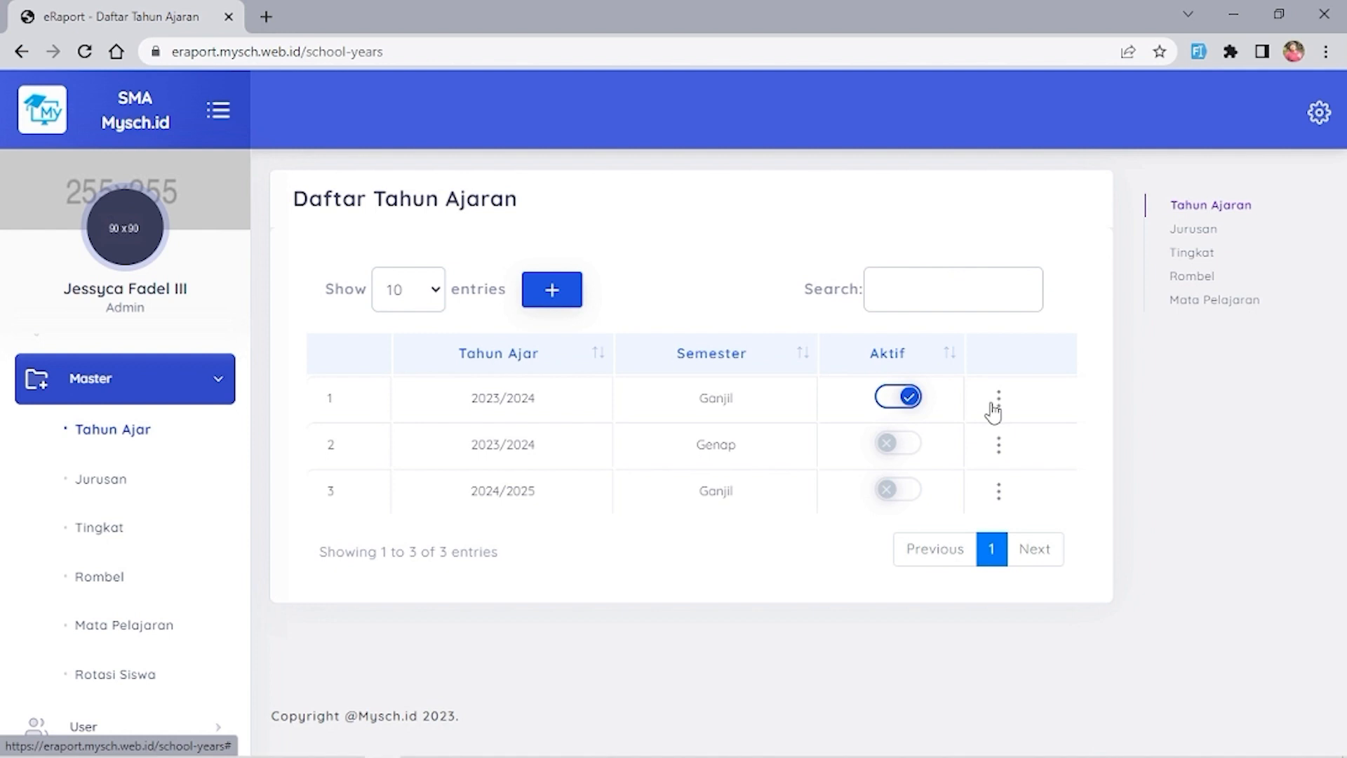
Add and save a new major named MULTIMEDIA in the Jurusan master data
left_click(124, 490)
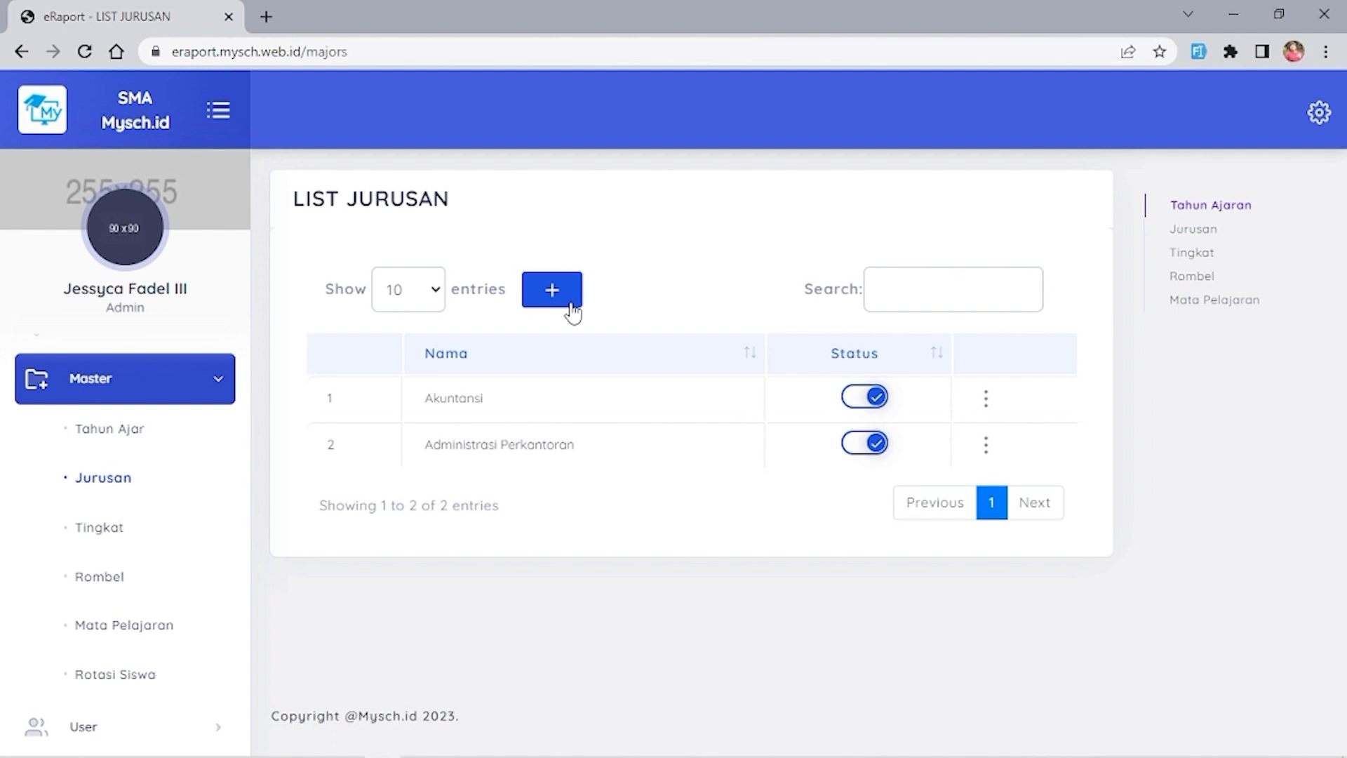
left_click(552, 290)
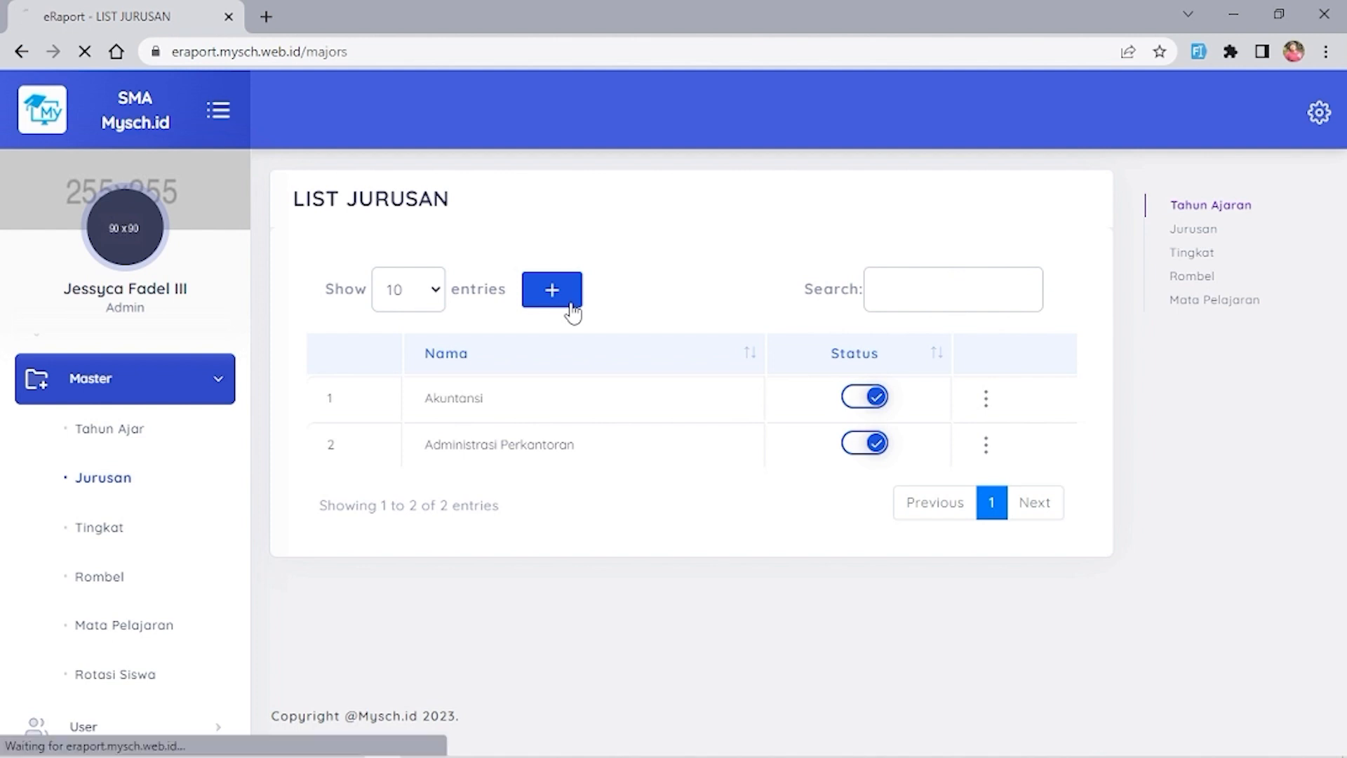
left_click(429, 312)
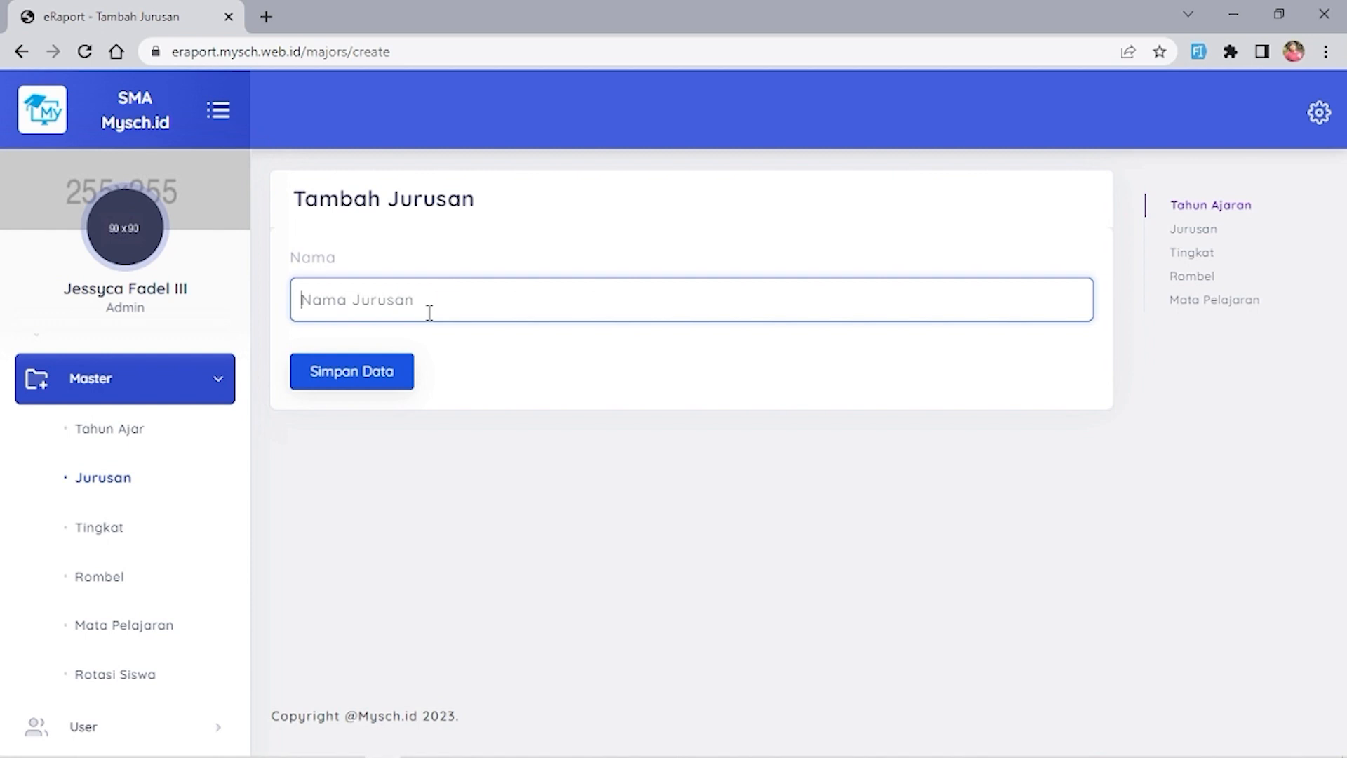
type("MULTIMEDIA")
left_click(353, 380)
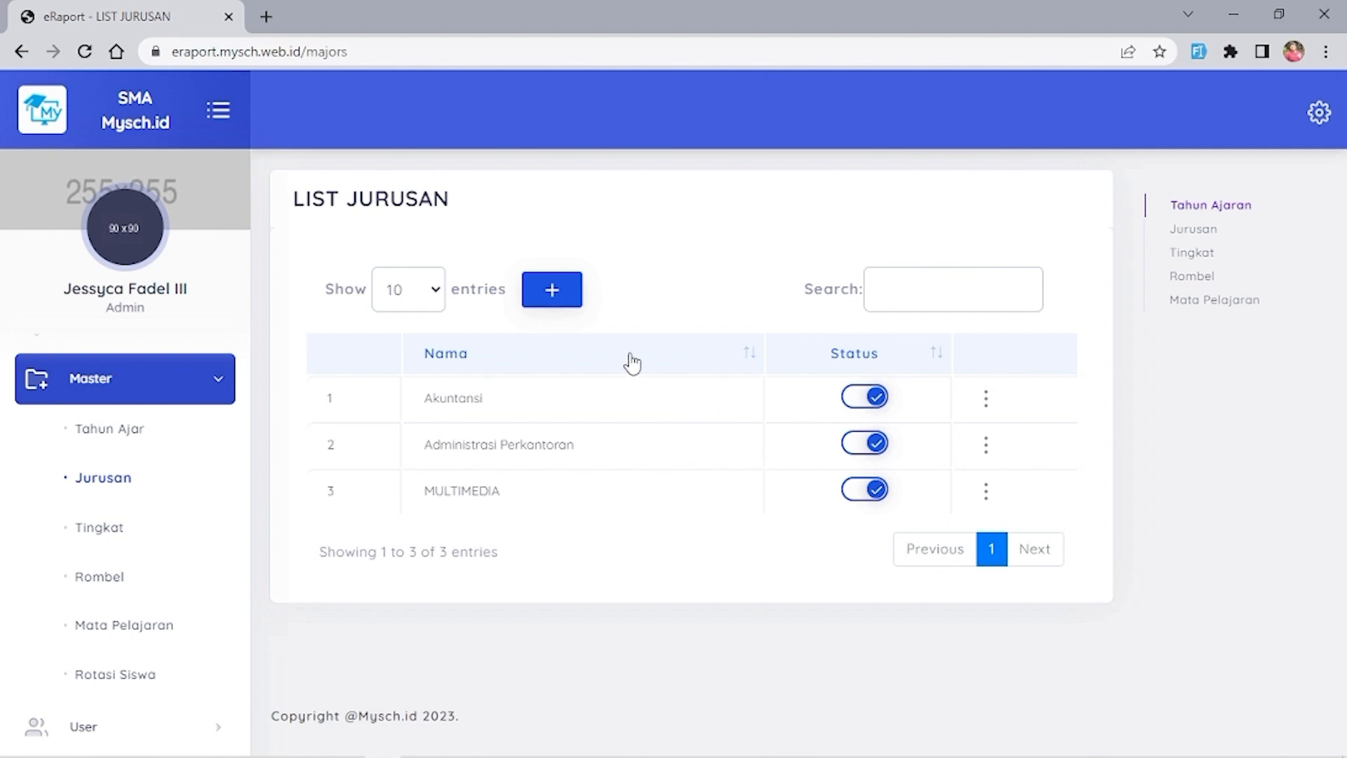
Add two more majors named 1 and 2, and show the available actions for the Akuntansi major
left_click(571, 304)
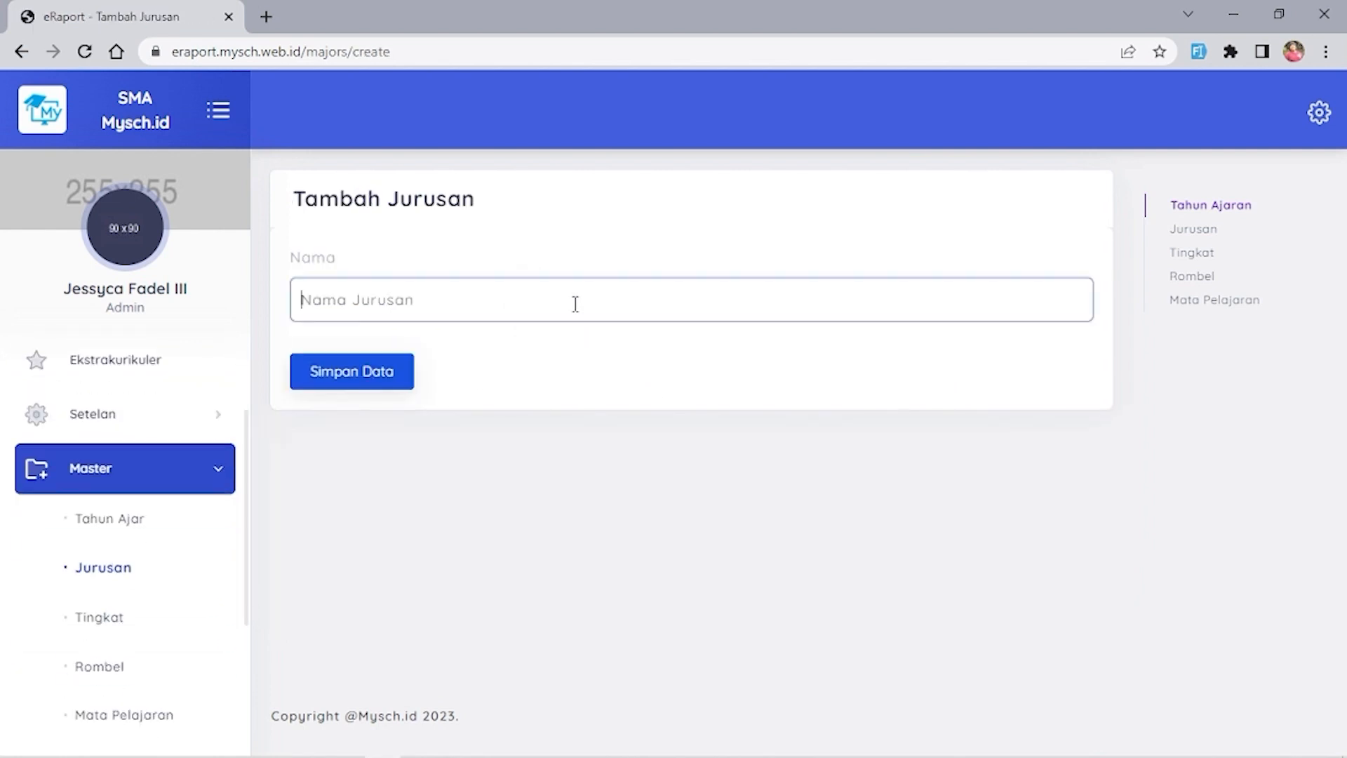
type("1")
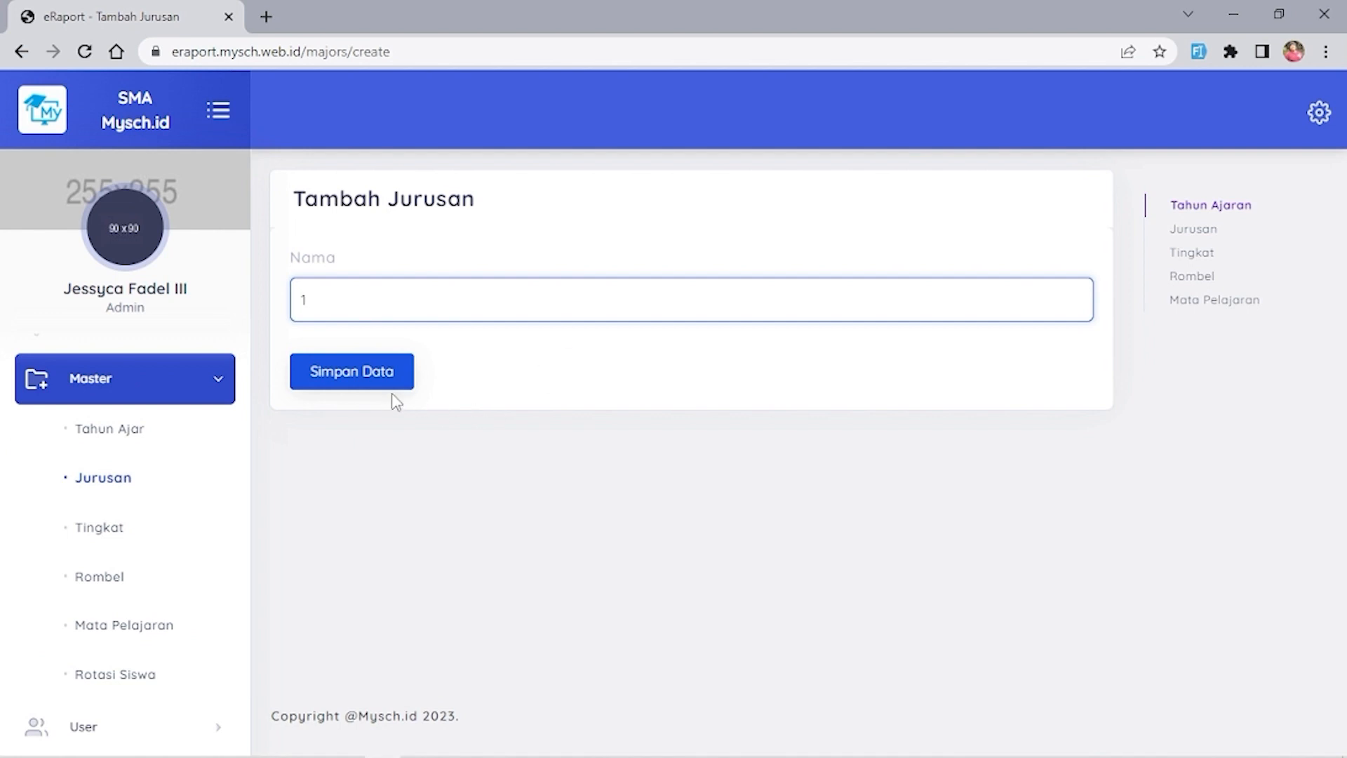
left_click(369, 367)
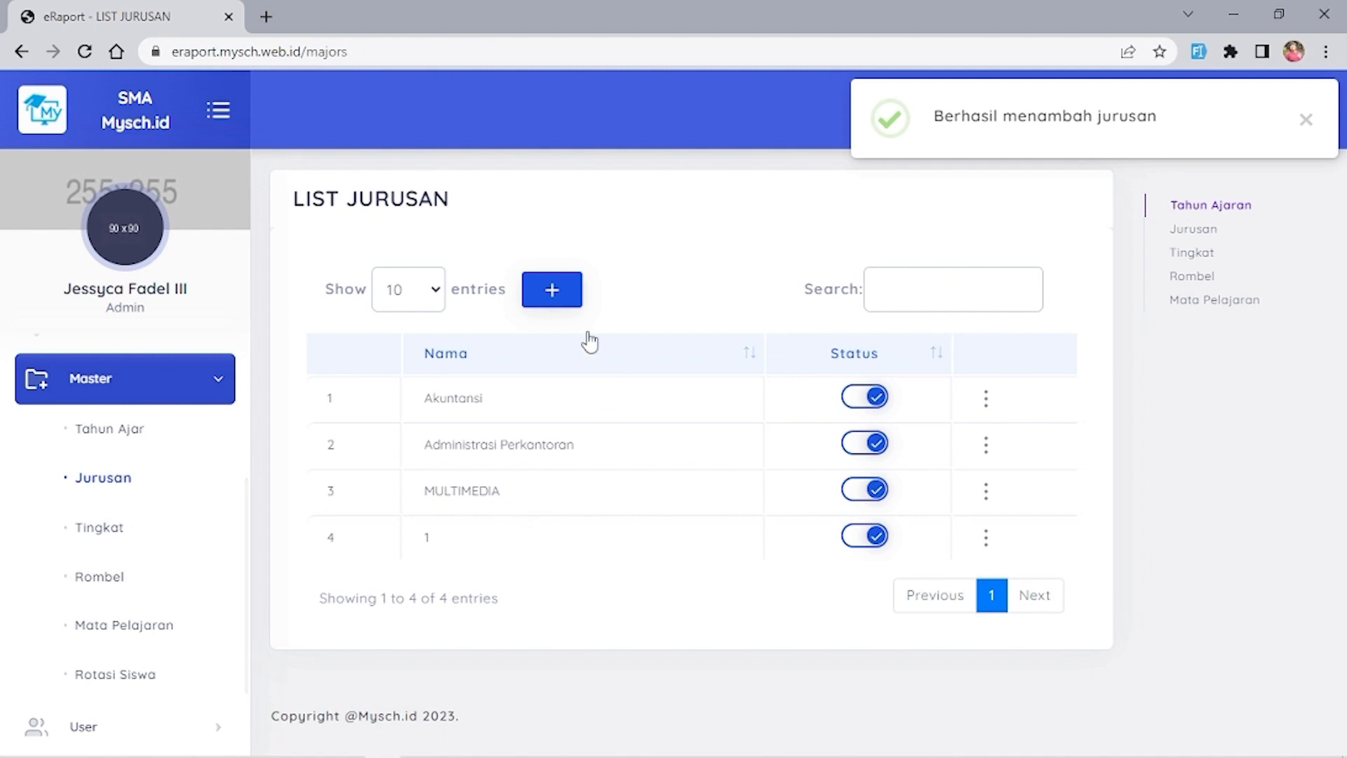
left_click(555, 293)
left_click(497, 305)
type("2")
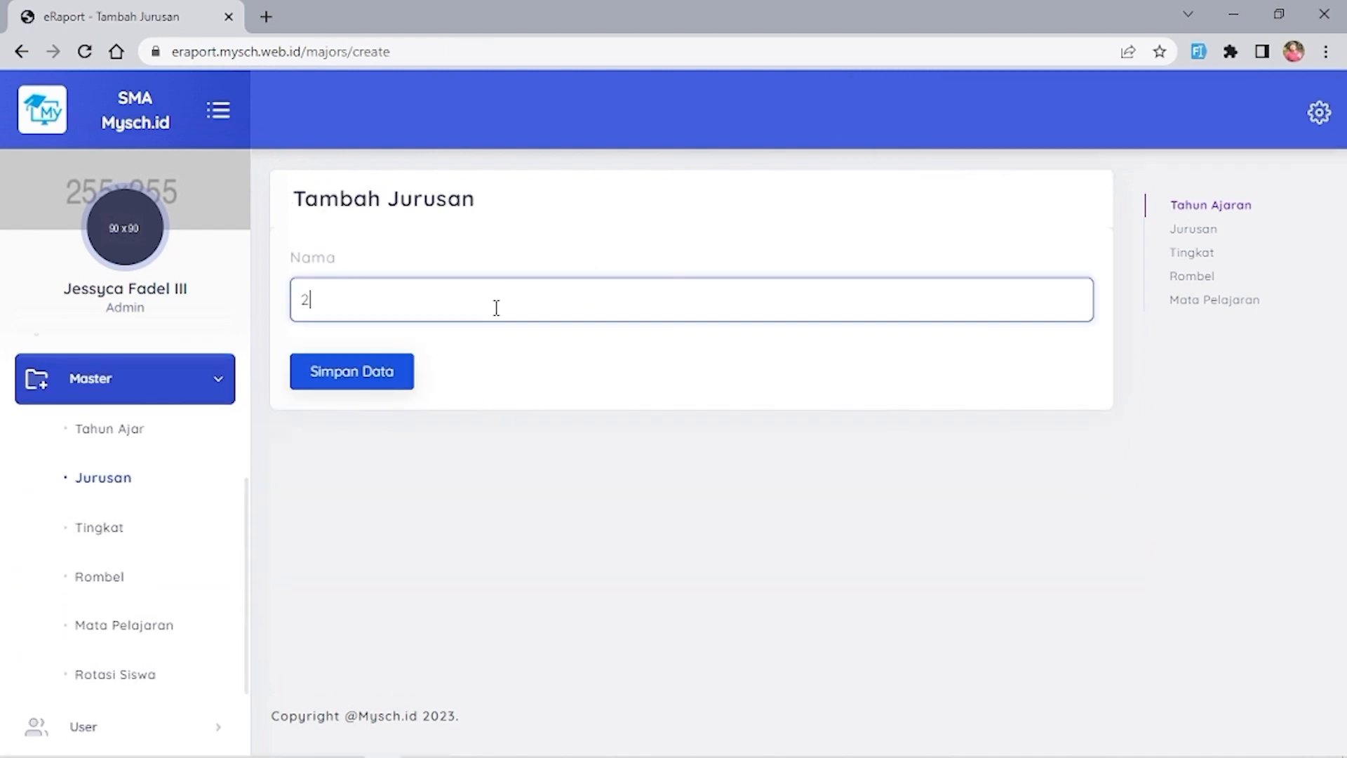
left_click(393, 372)
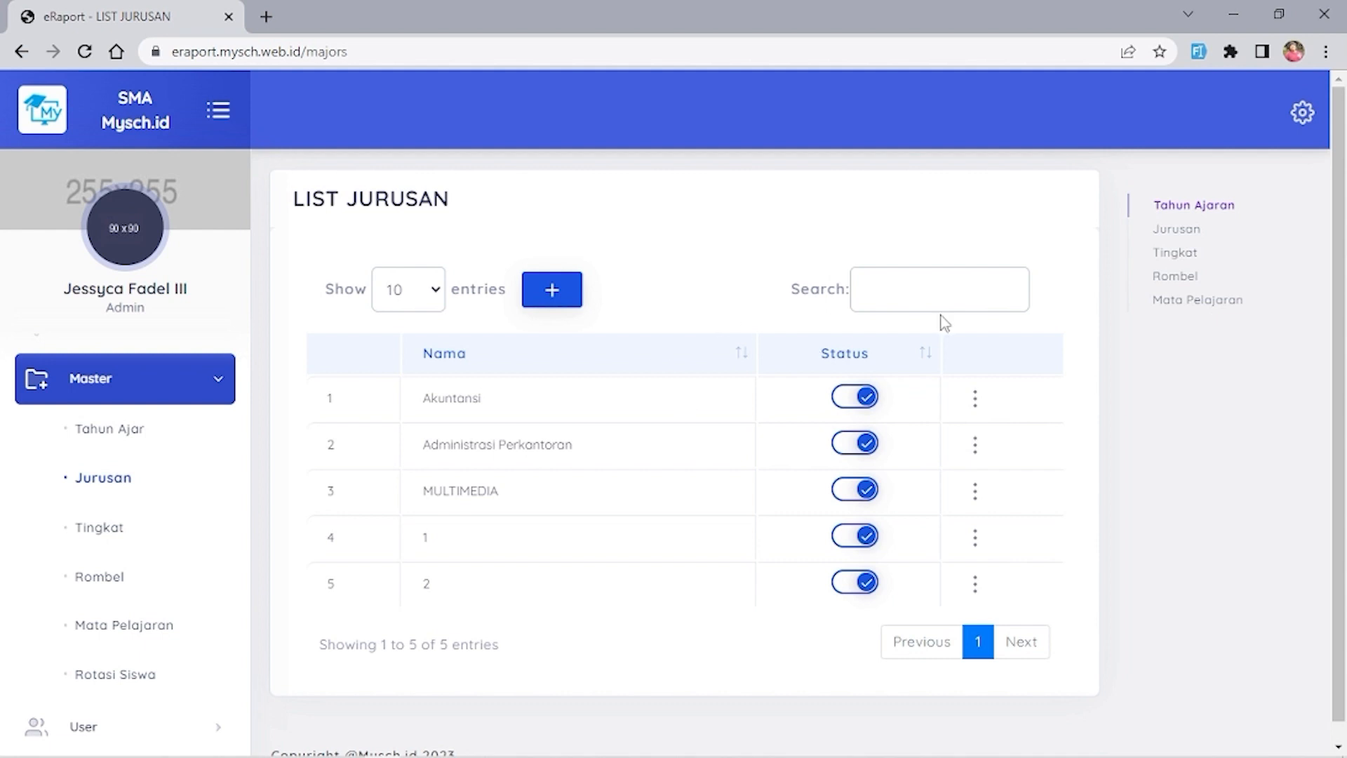
left_click(974, 404)
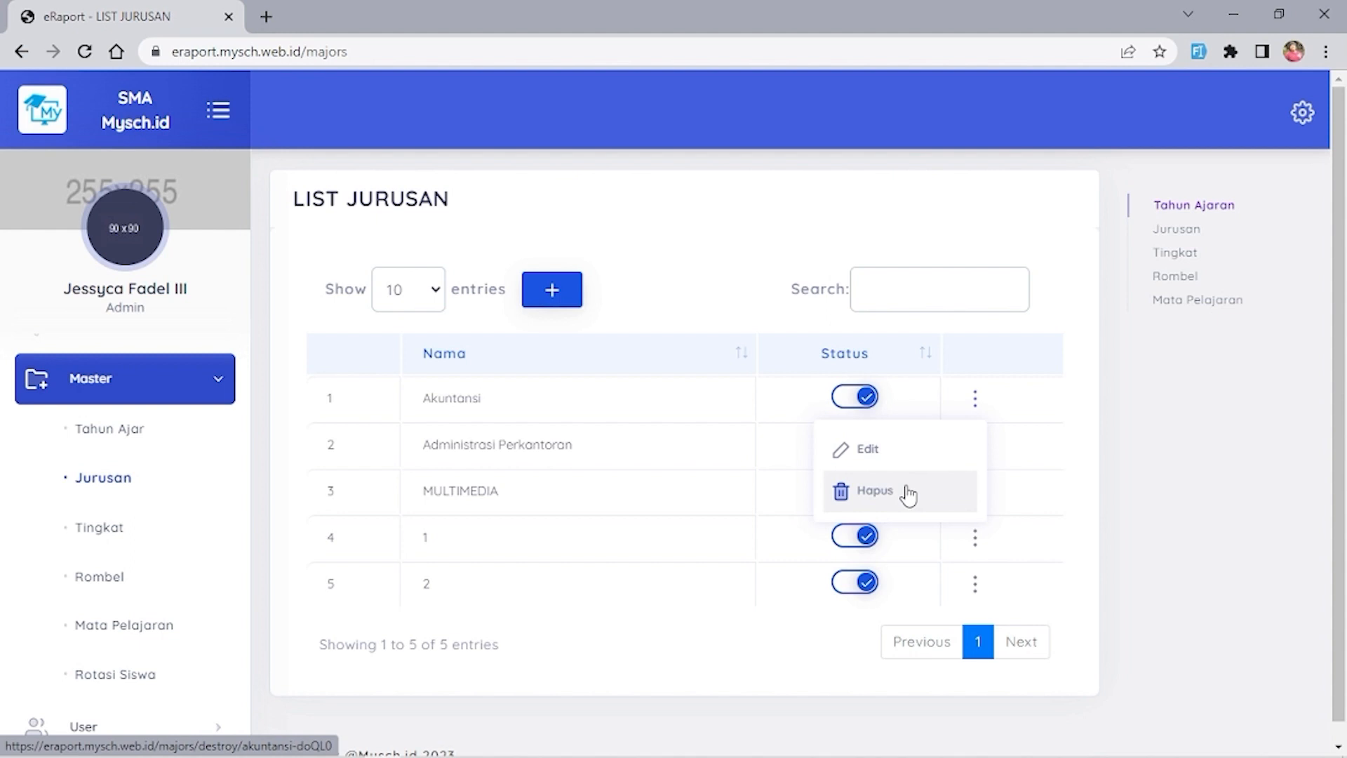
In the Tingkat master data, try to save a new level with name and Fase left empty, and return to the level list
left_click(73, 530)
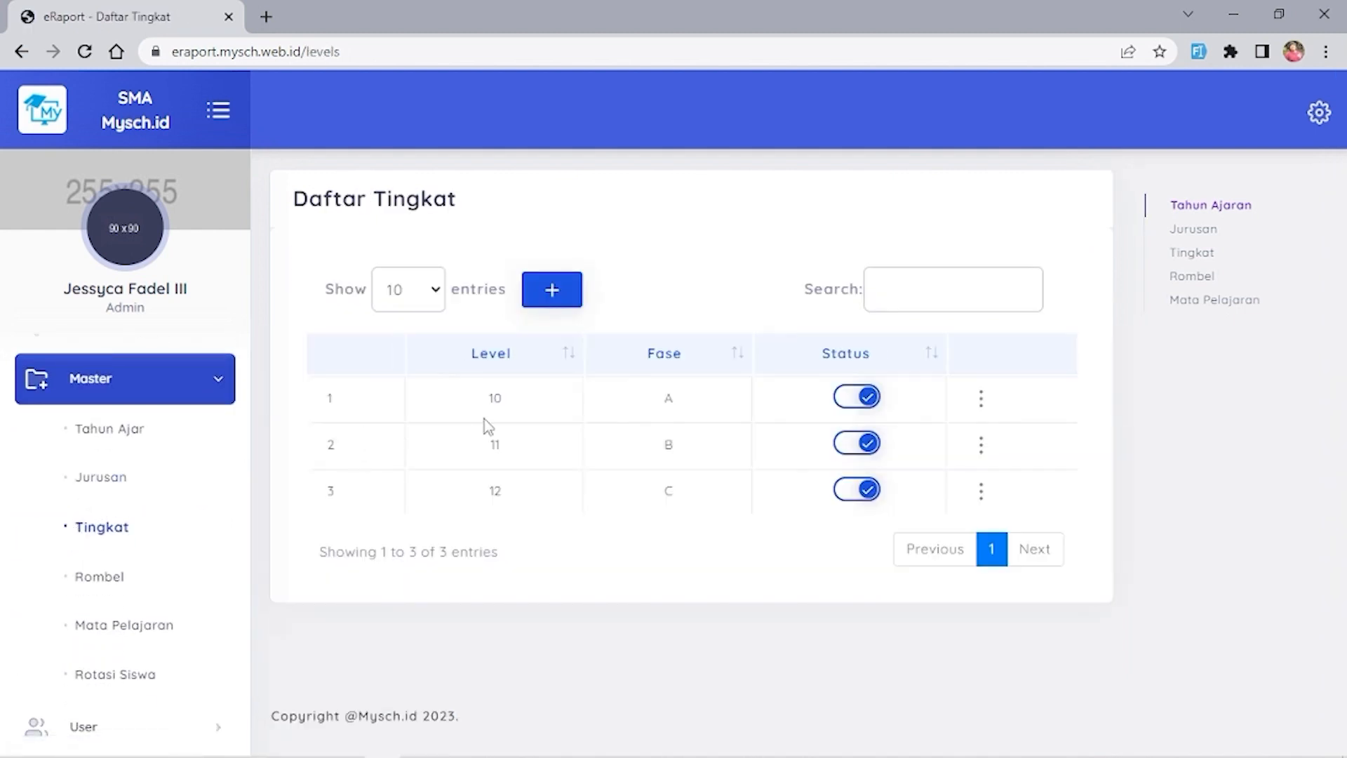
left_click(544, 306)
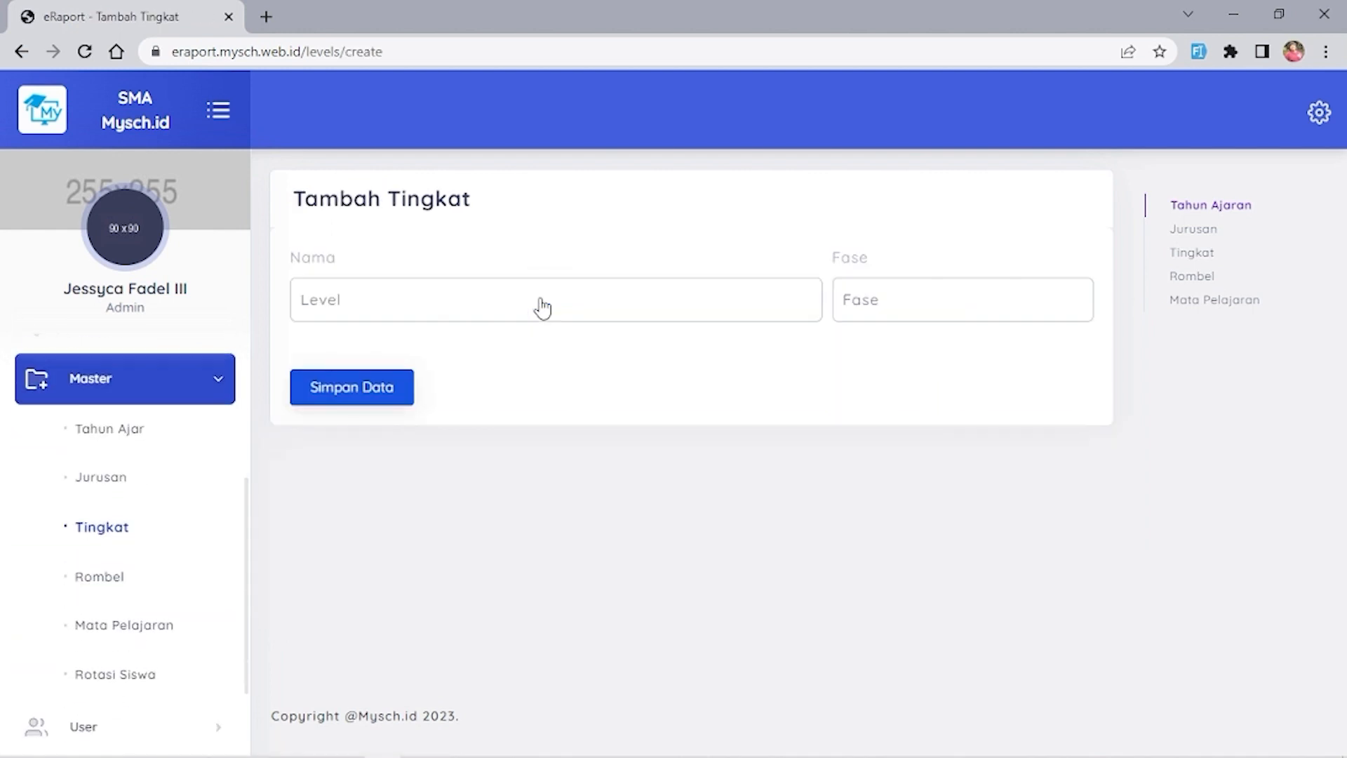
left_click(542, 307)
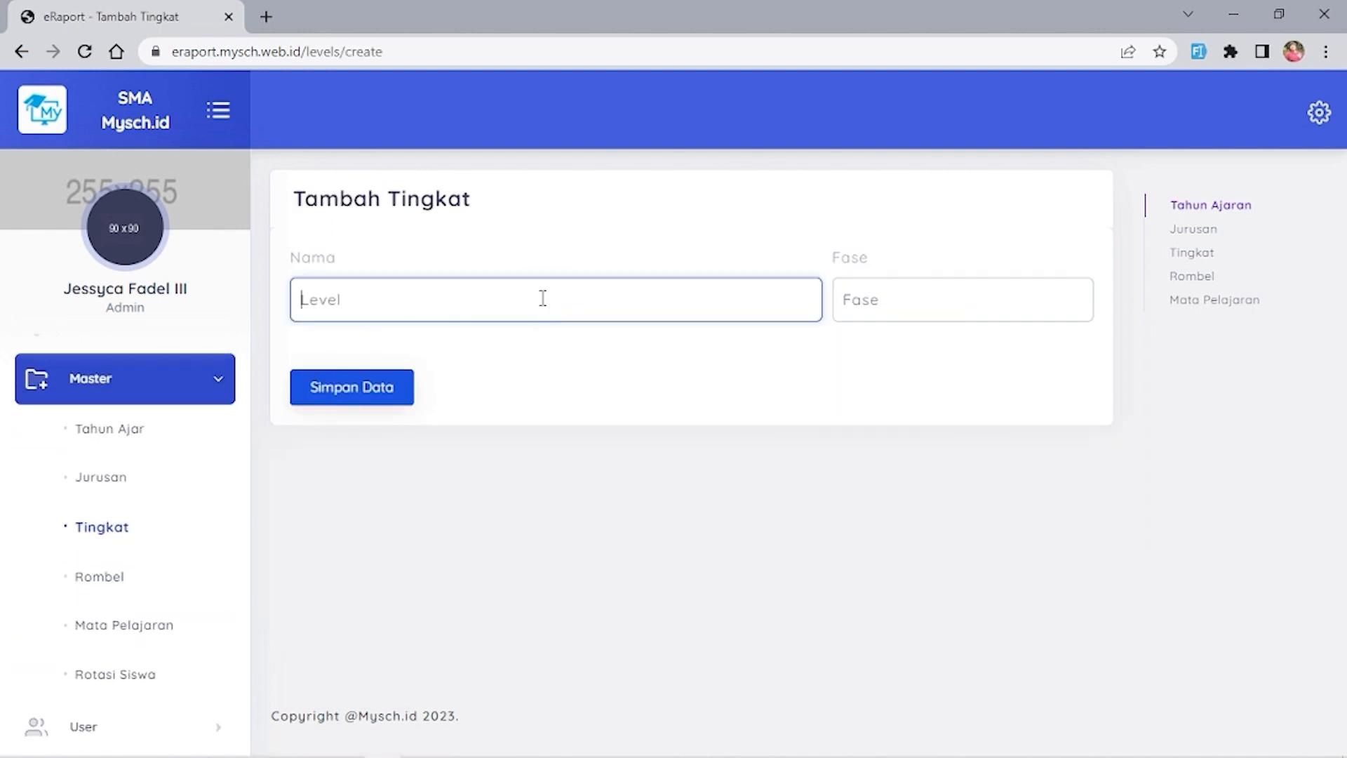
left_click(871, 301)
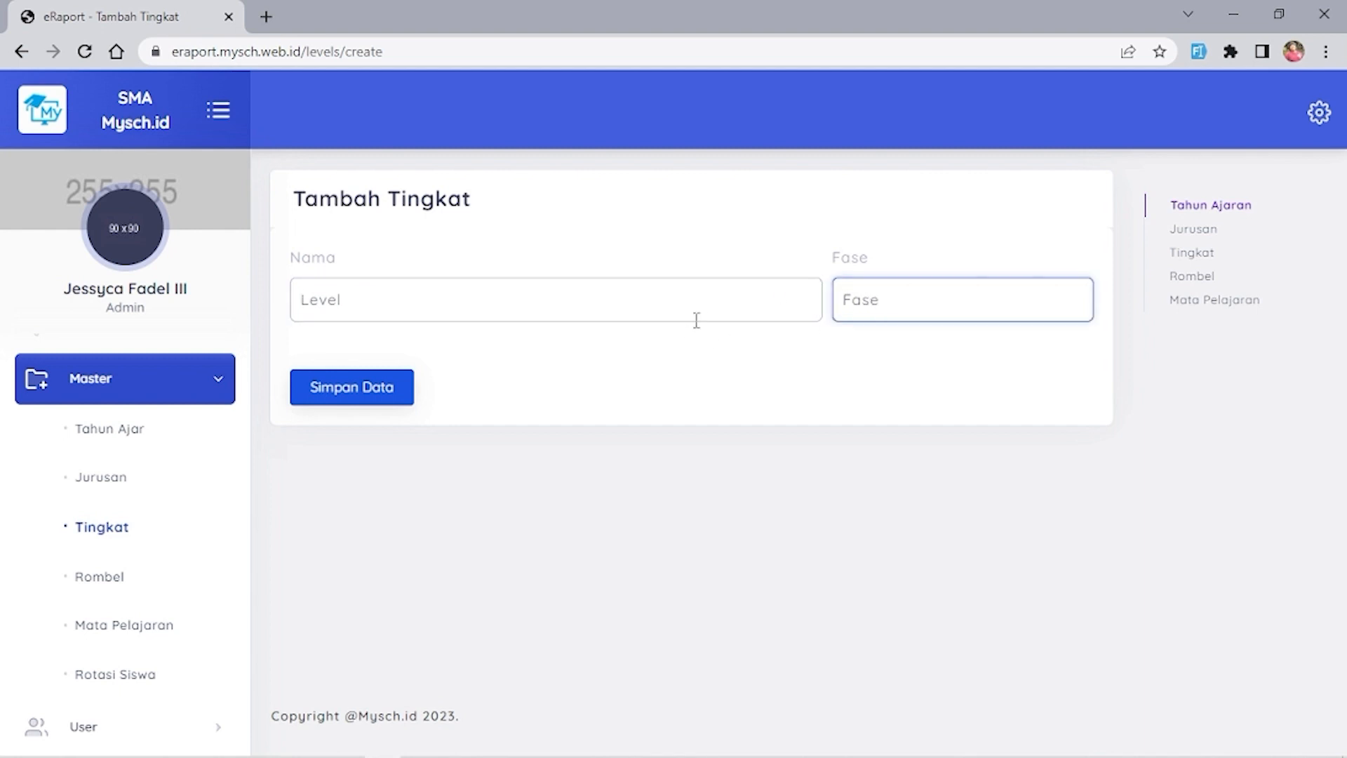
left_click(355, 391)
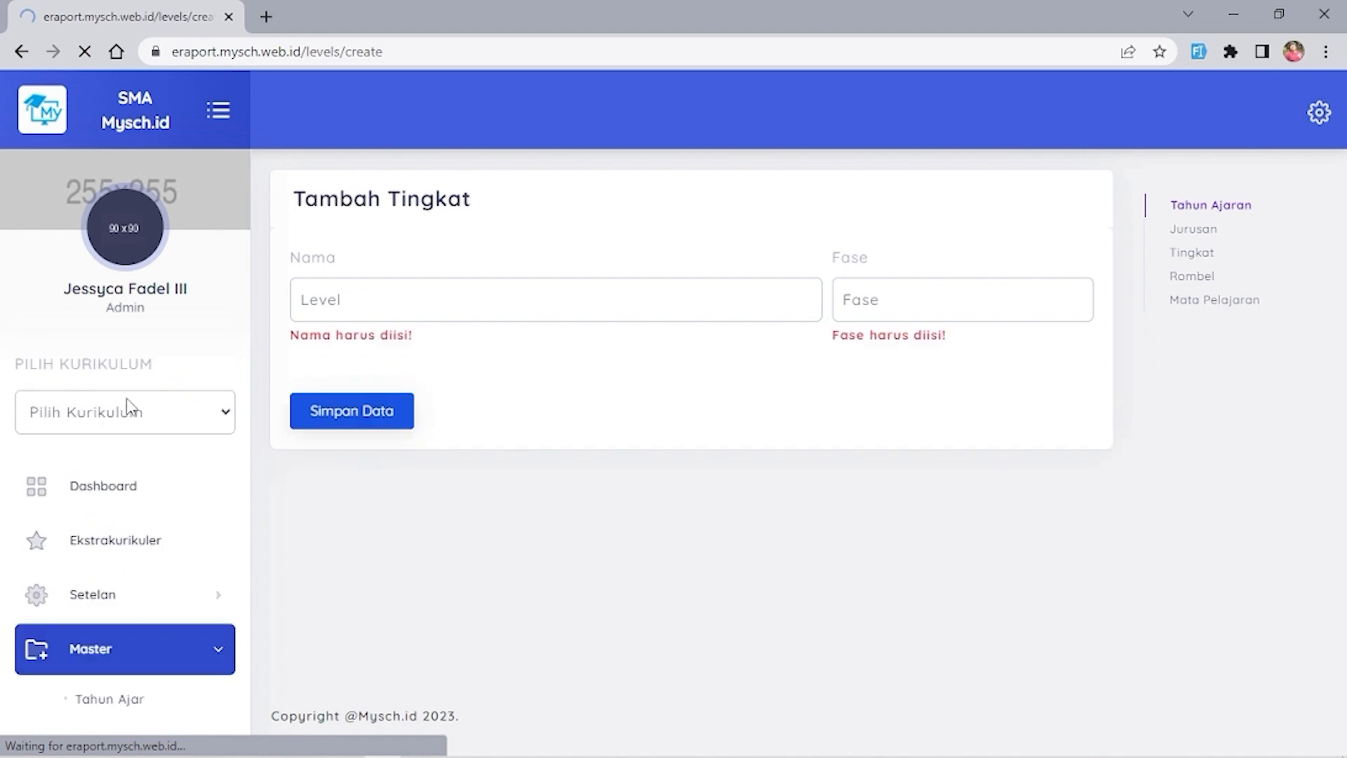
scroll(126, 456, "down", 4)
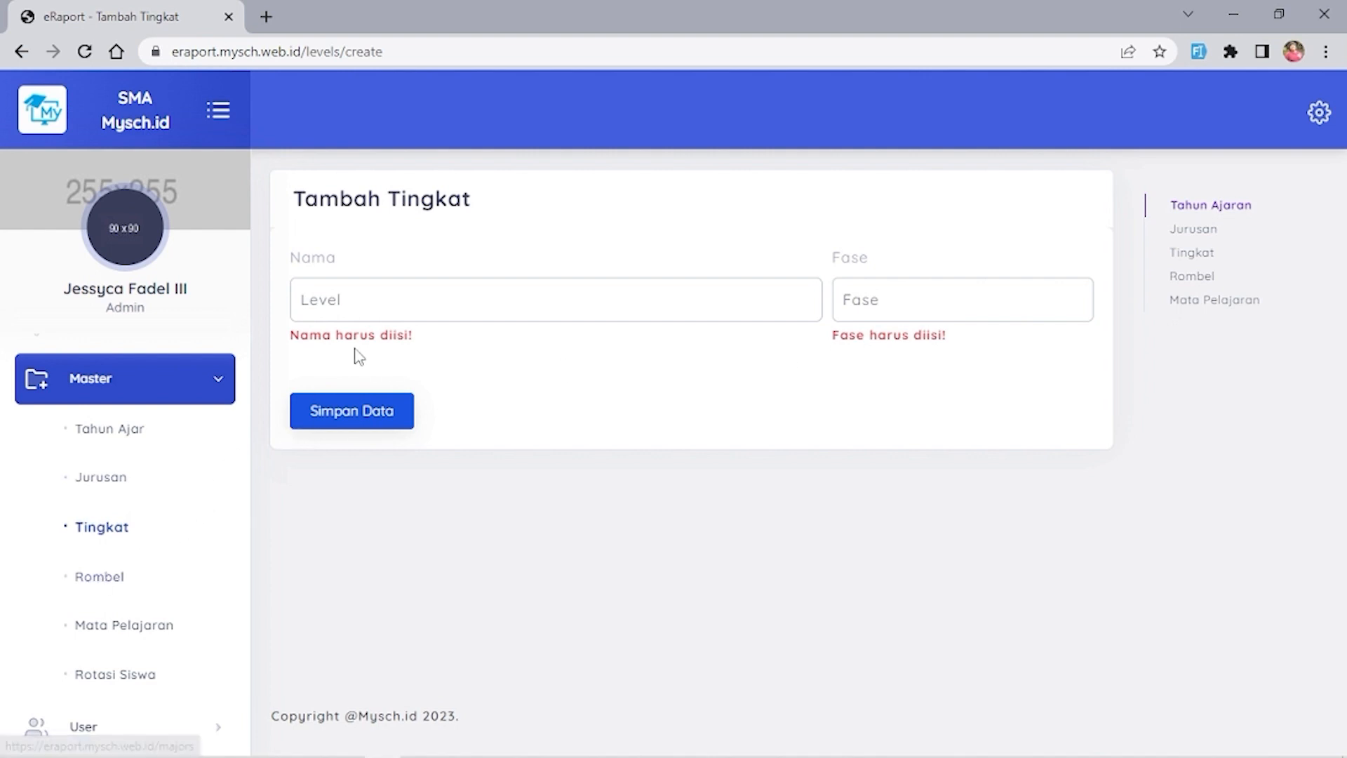
key("alt+Left")
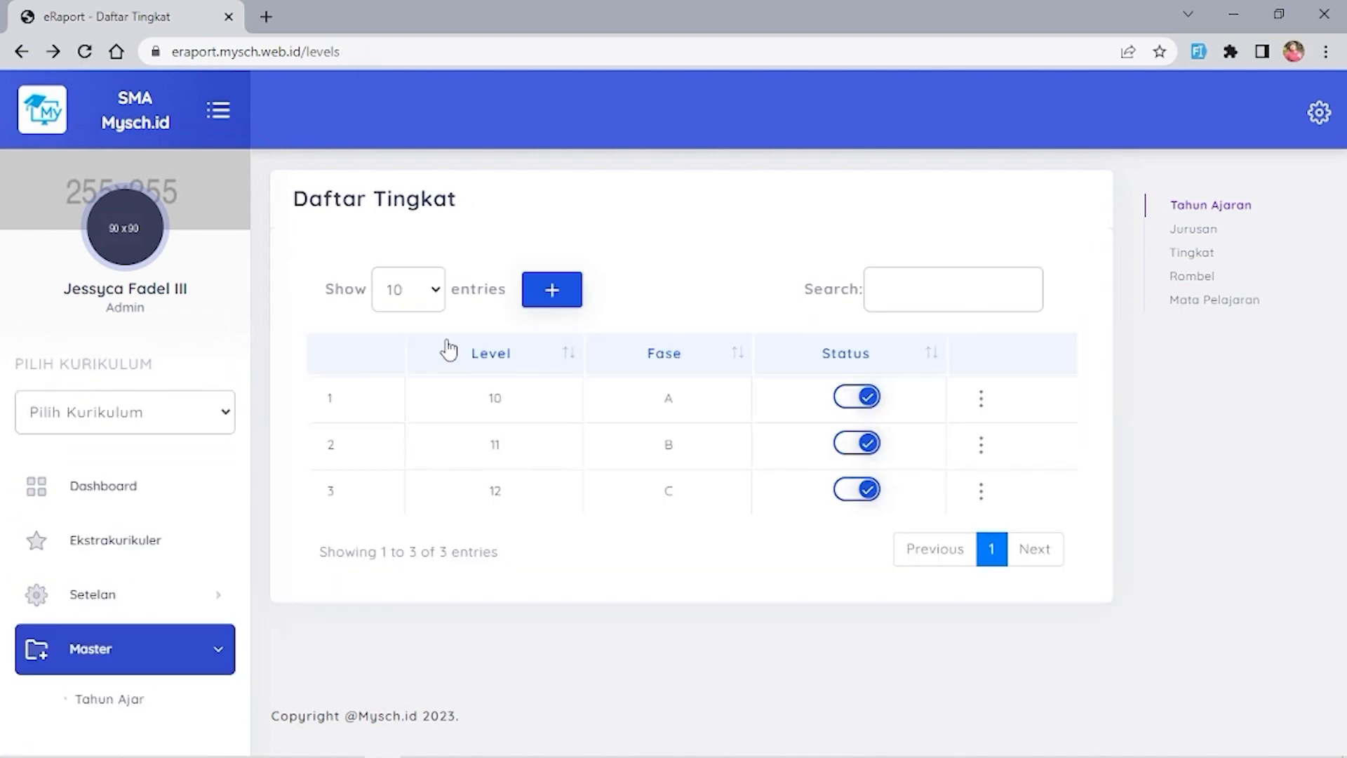
View the available row actions for level 10 in the level list and close them again
left_click(979, 400)
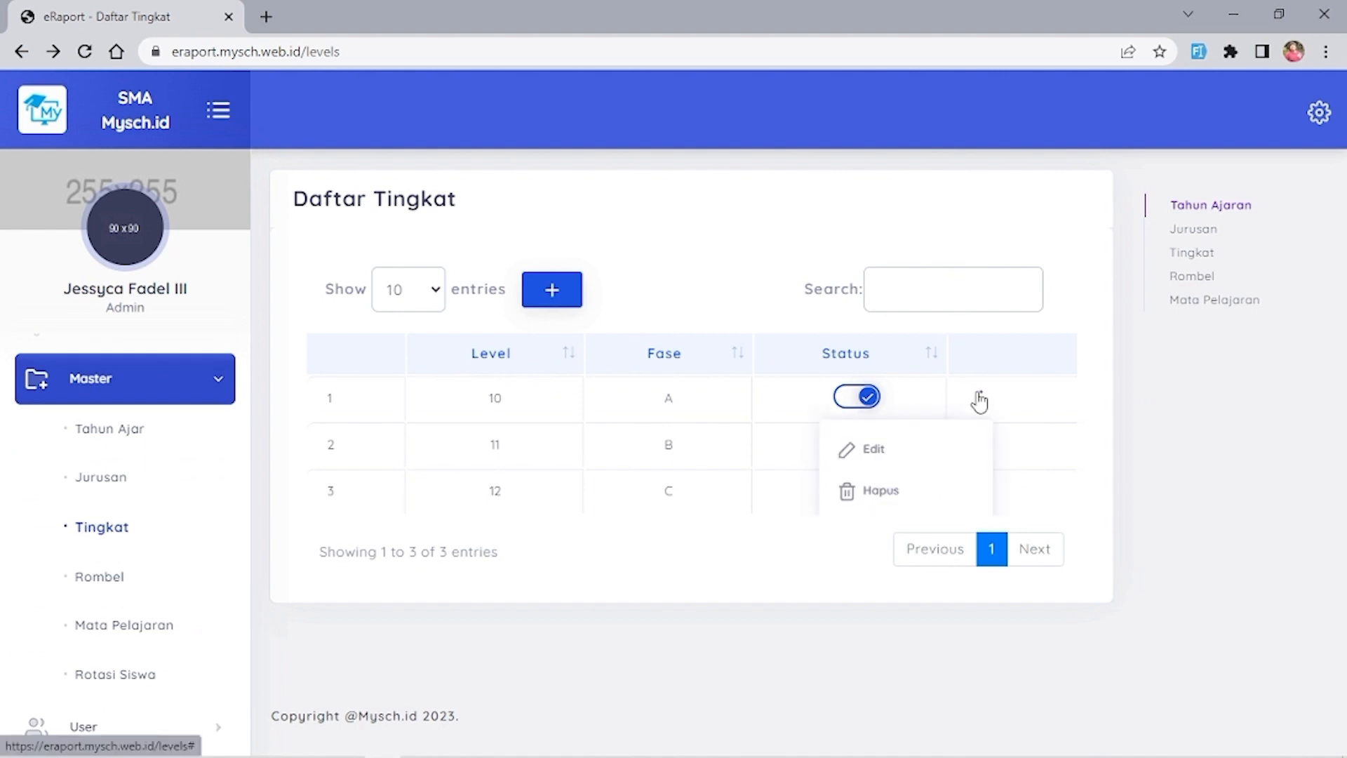
left_click(978, 400)
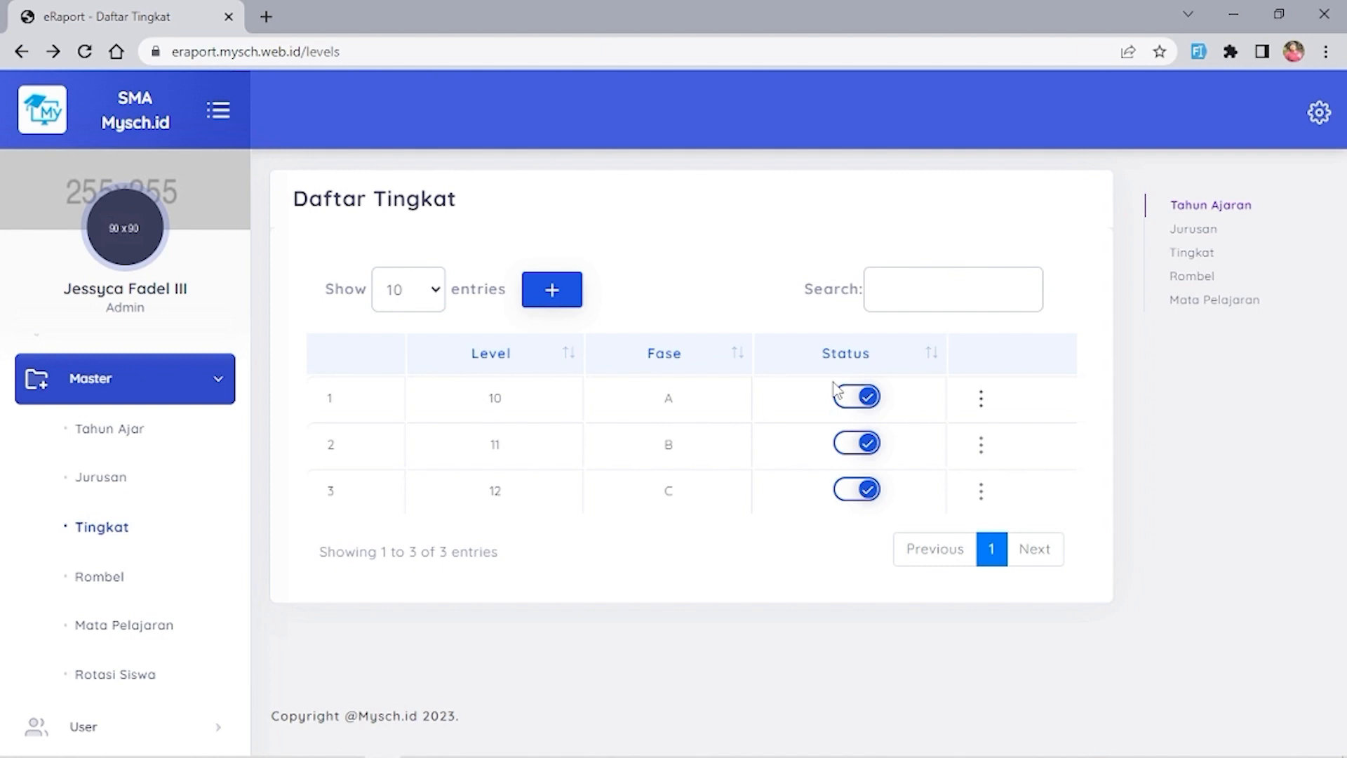
left_click(982, 398)
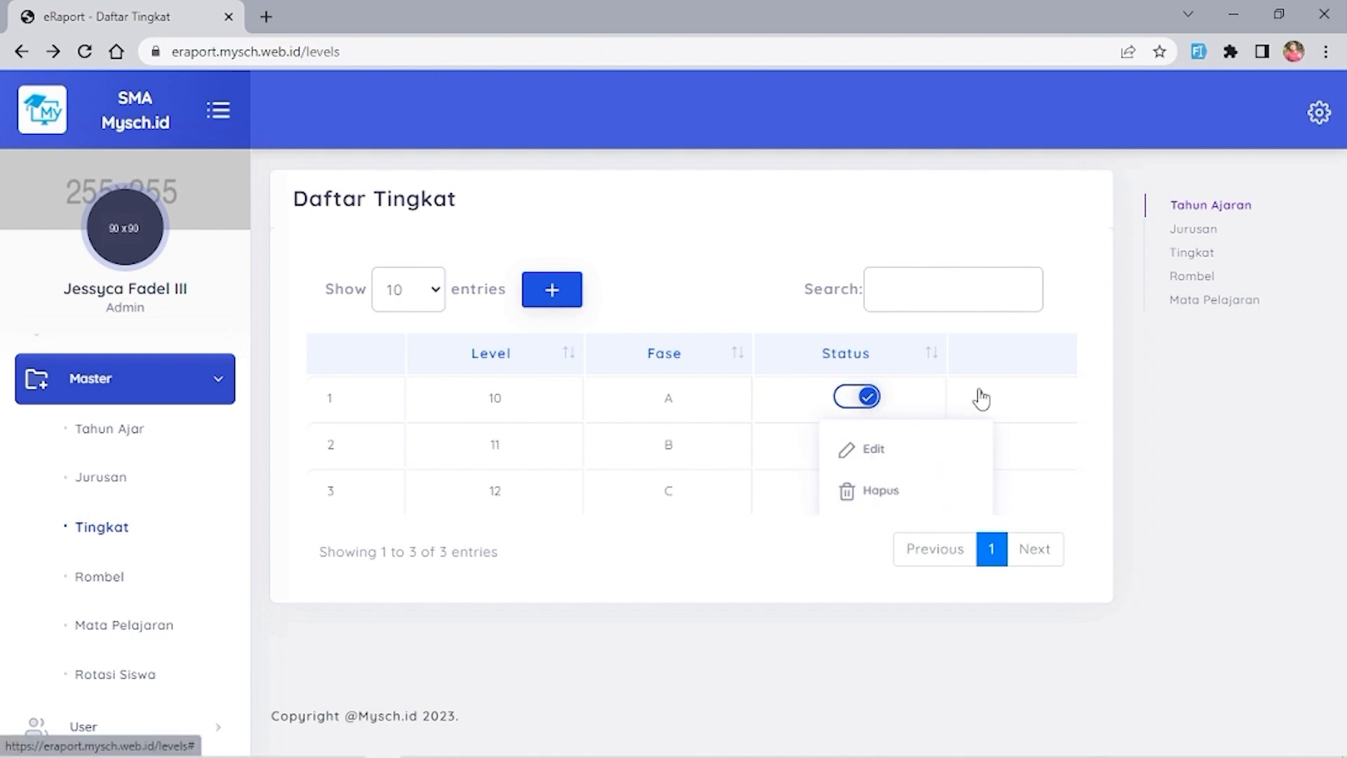
left_click(1083, 422)
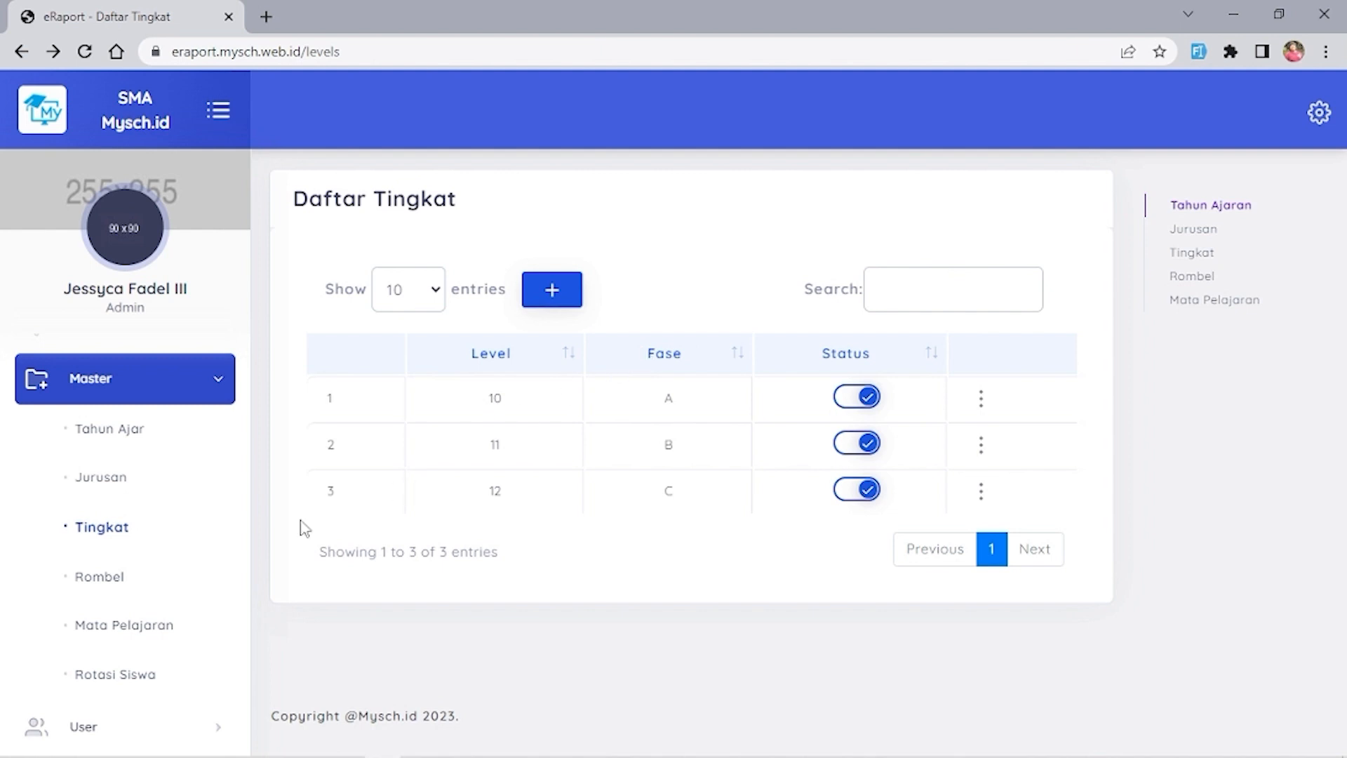
Start a new class in the Rombel master data with Jurusan Administrasi Perkantoran and Tingkat 10
left_click(99, 579)
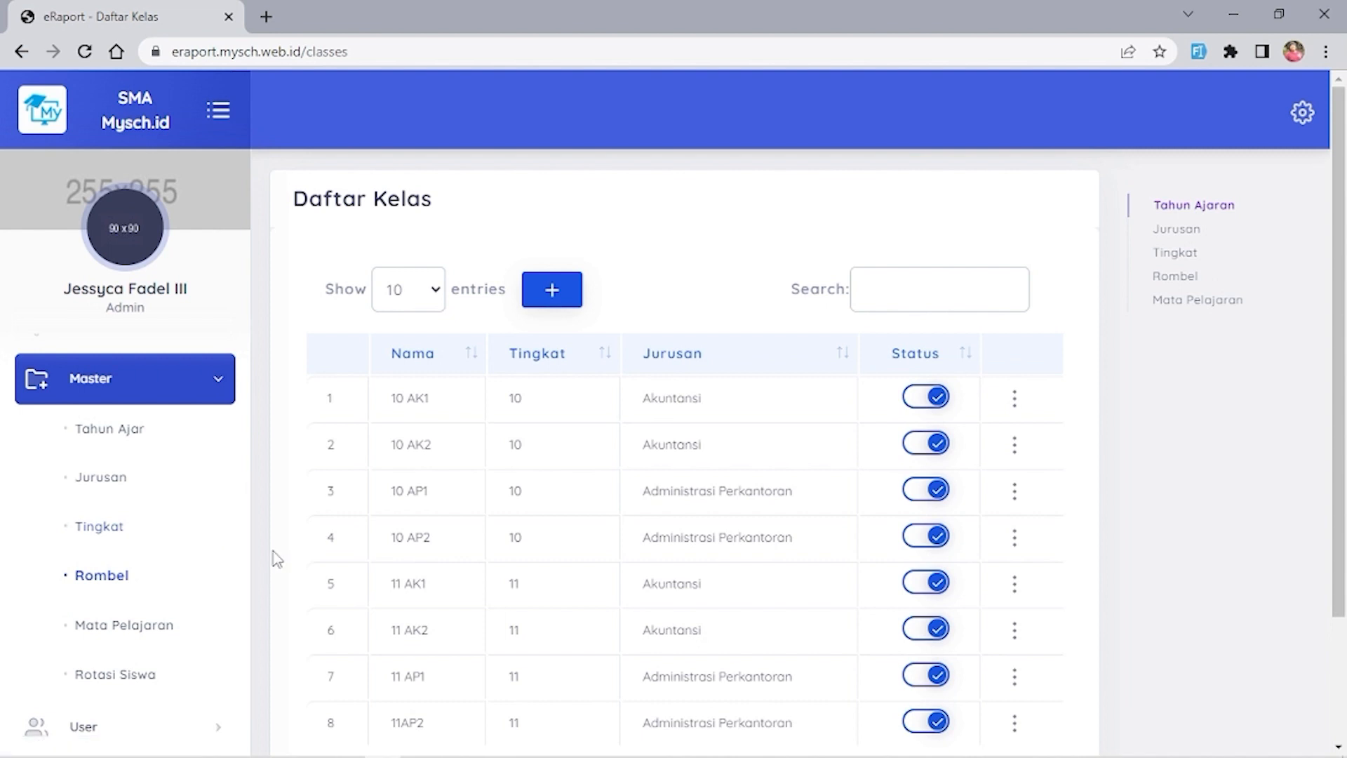
left_click(569, 293)
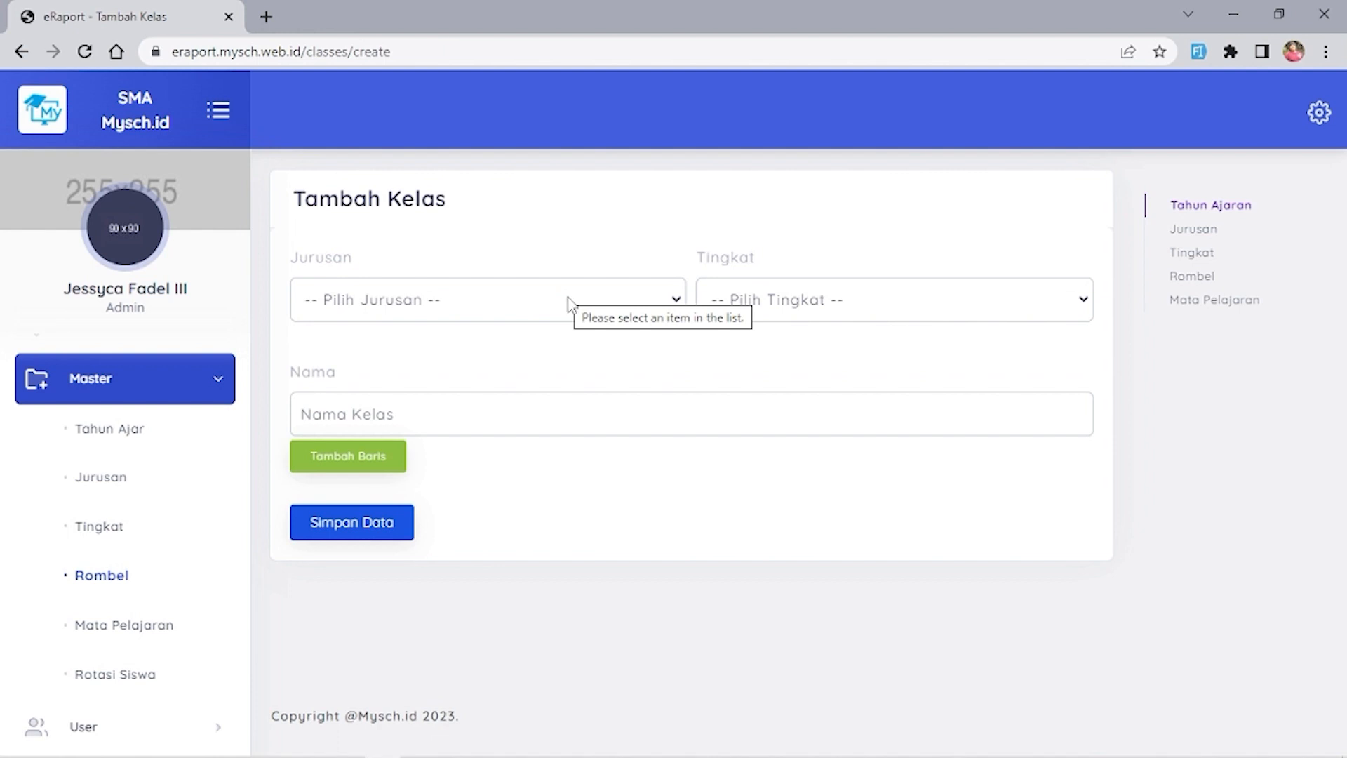
left_click(570, 301)
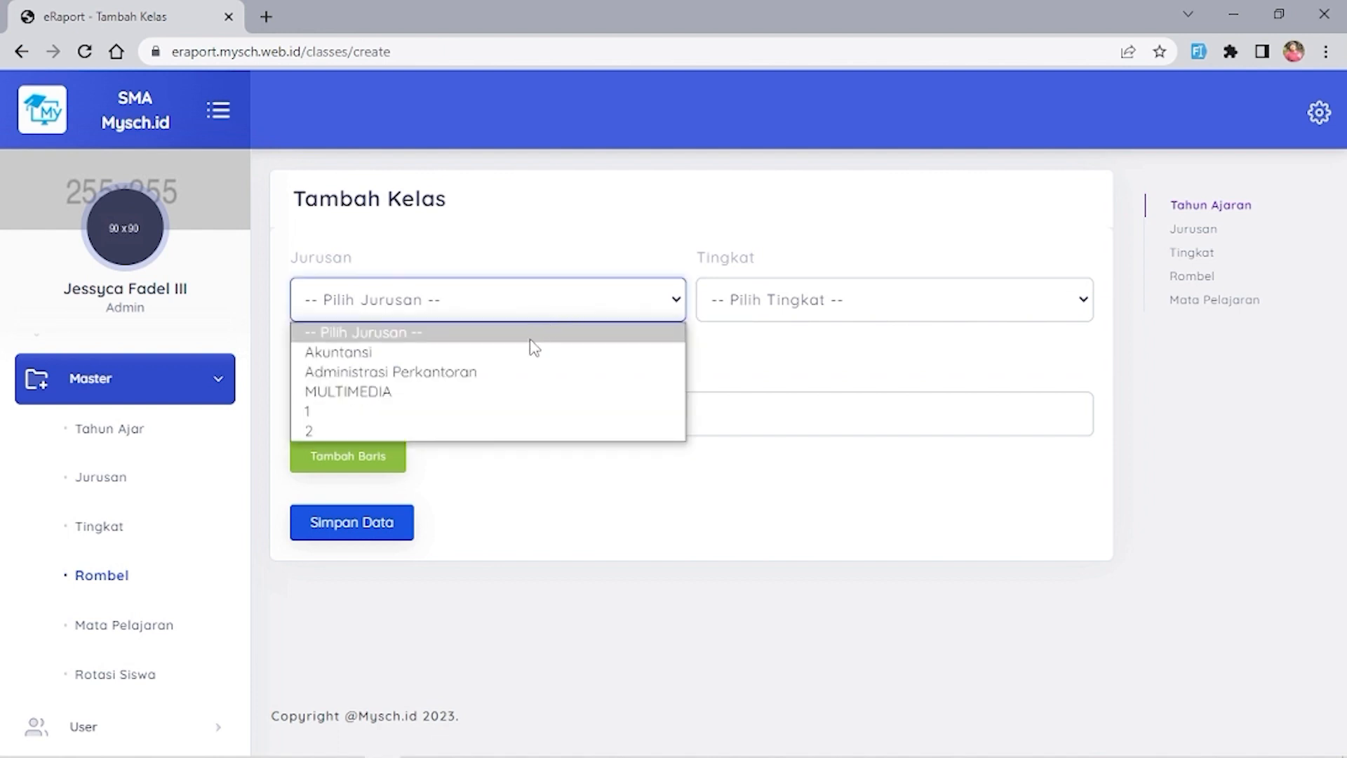
left_click(503, 381)
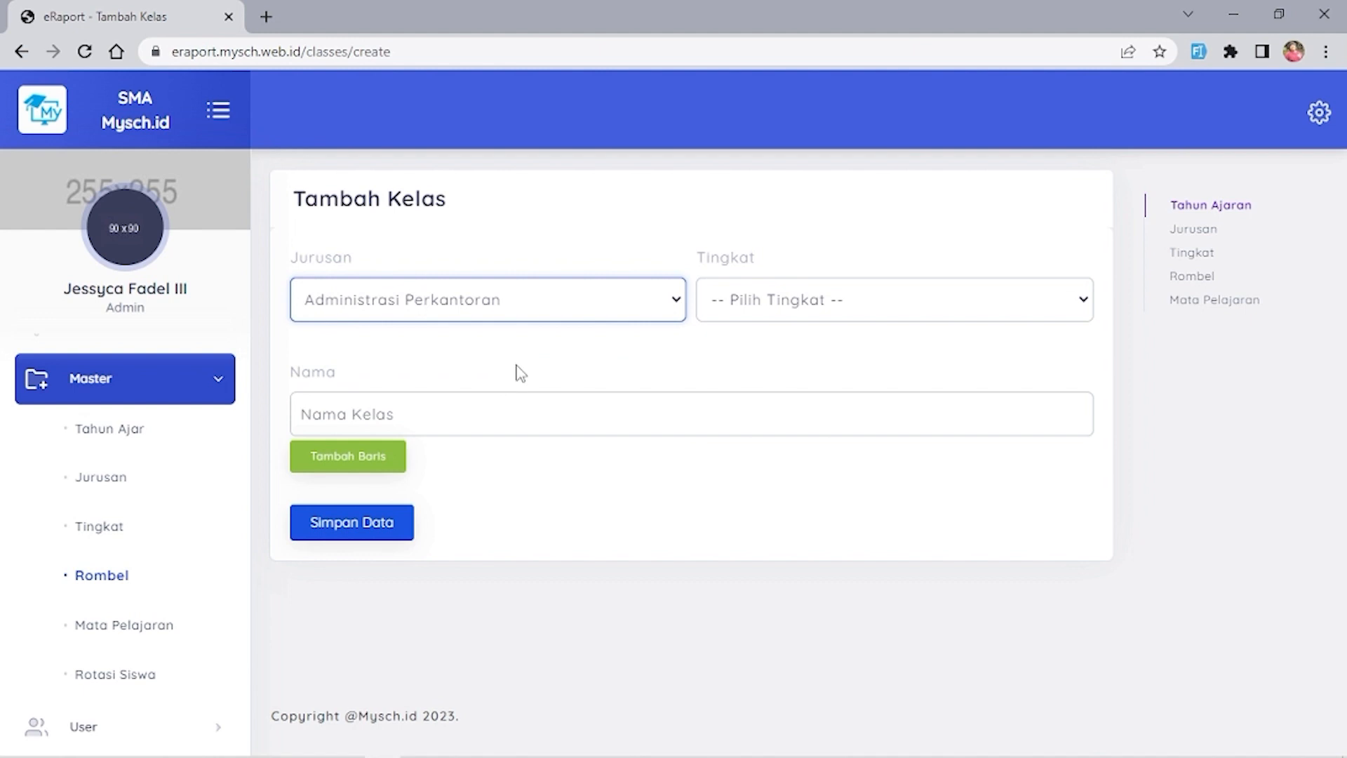
left_click(763, 313)
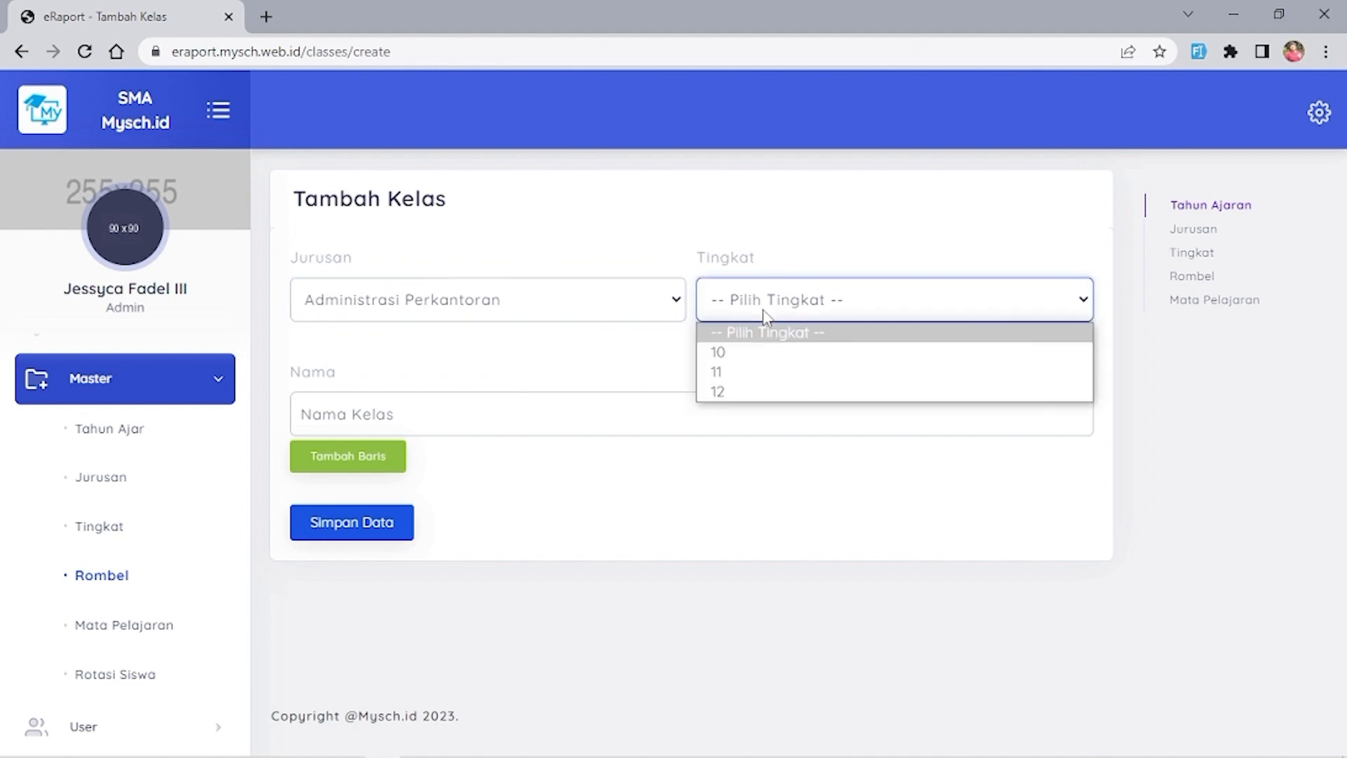
left_click(752, 353)
left_click(439, 417)
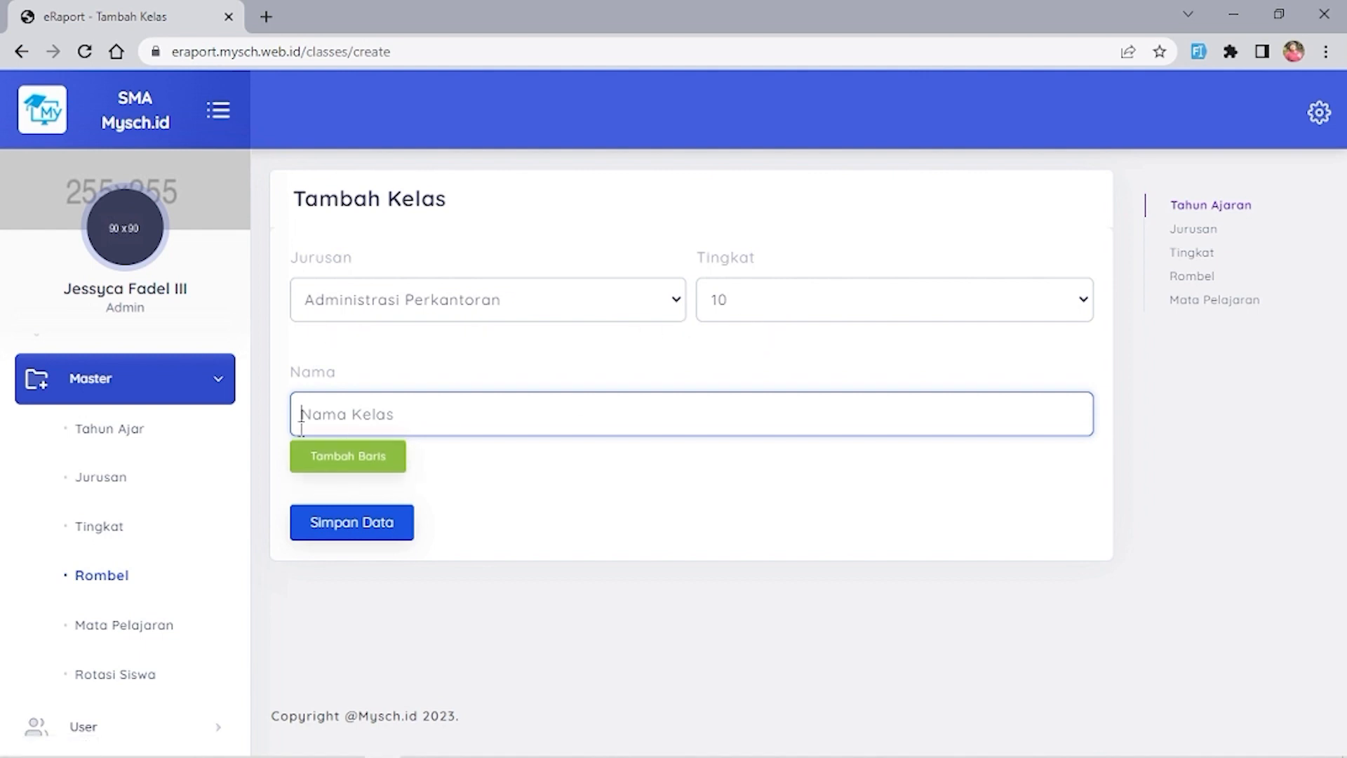
Add an extra class name row to the new class form and remove it again
left_click(329, 469)
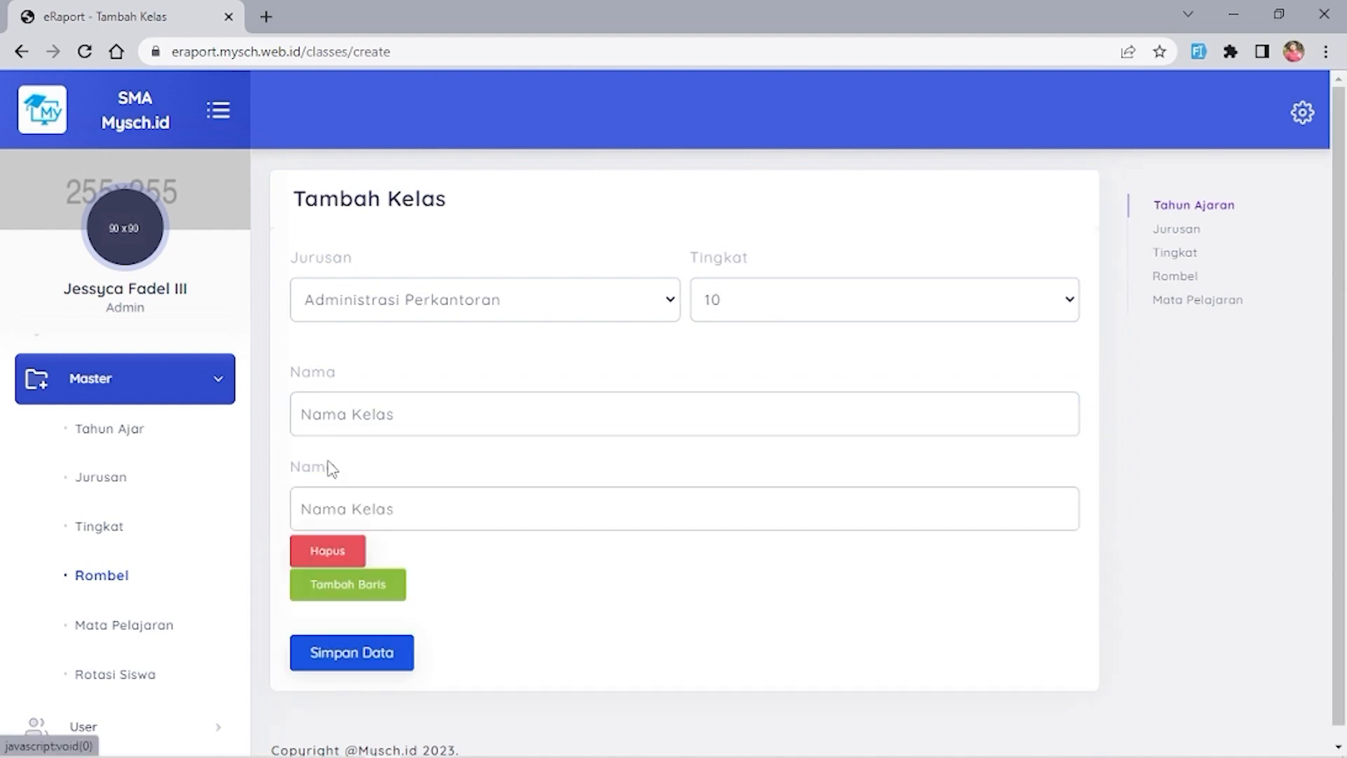
left_click(348, 587)
left_click(349, 560)
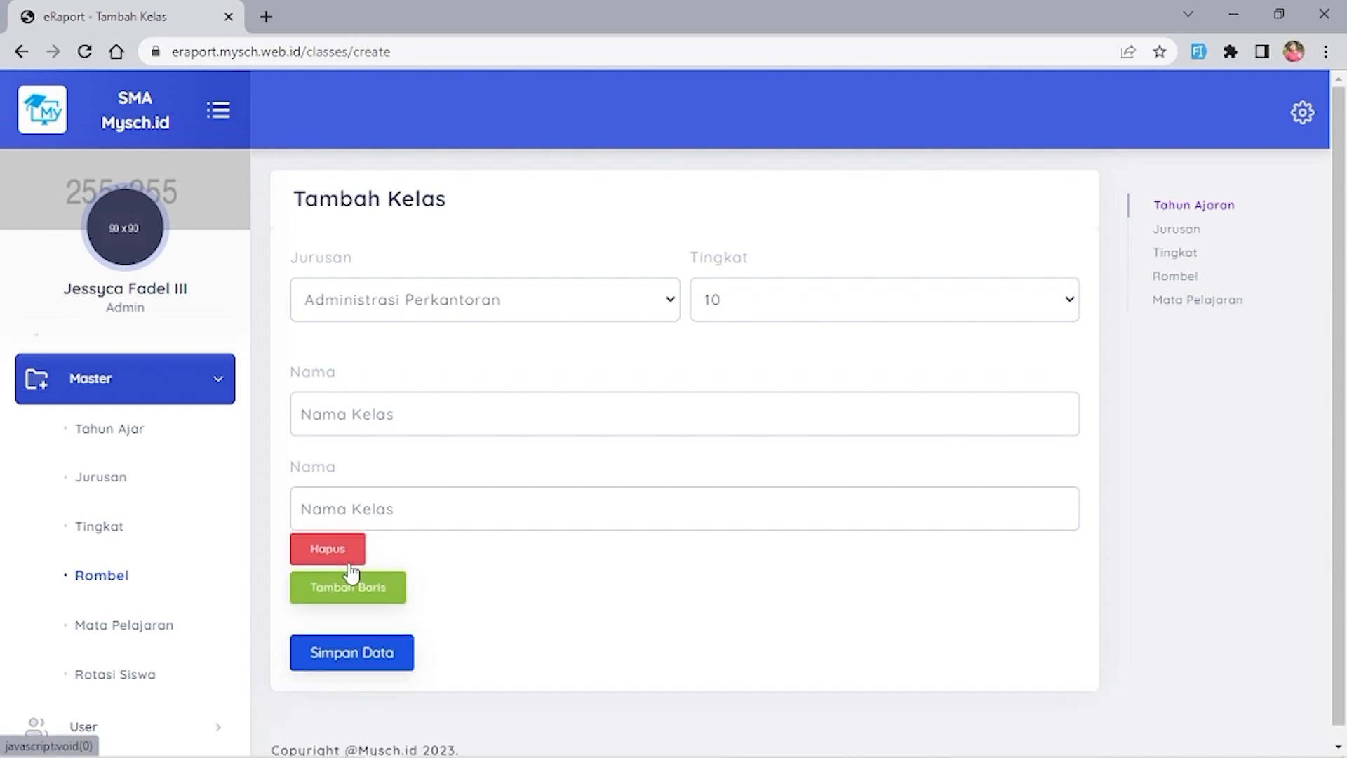
left_click(349, 556)
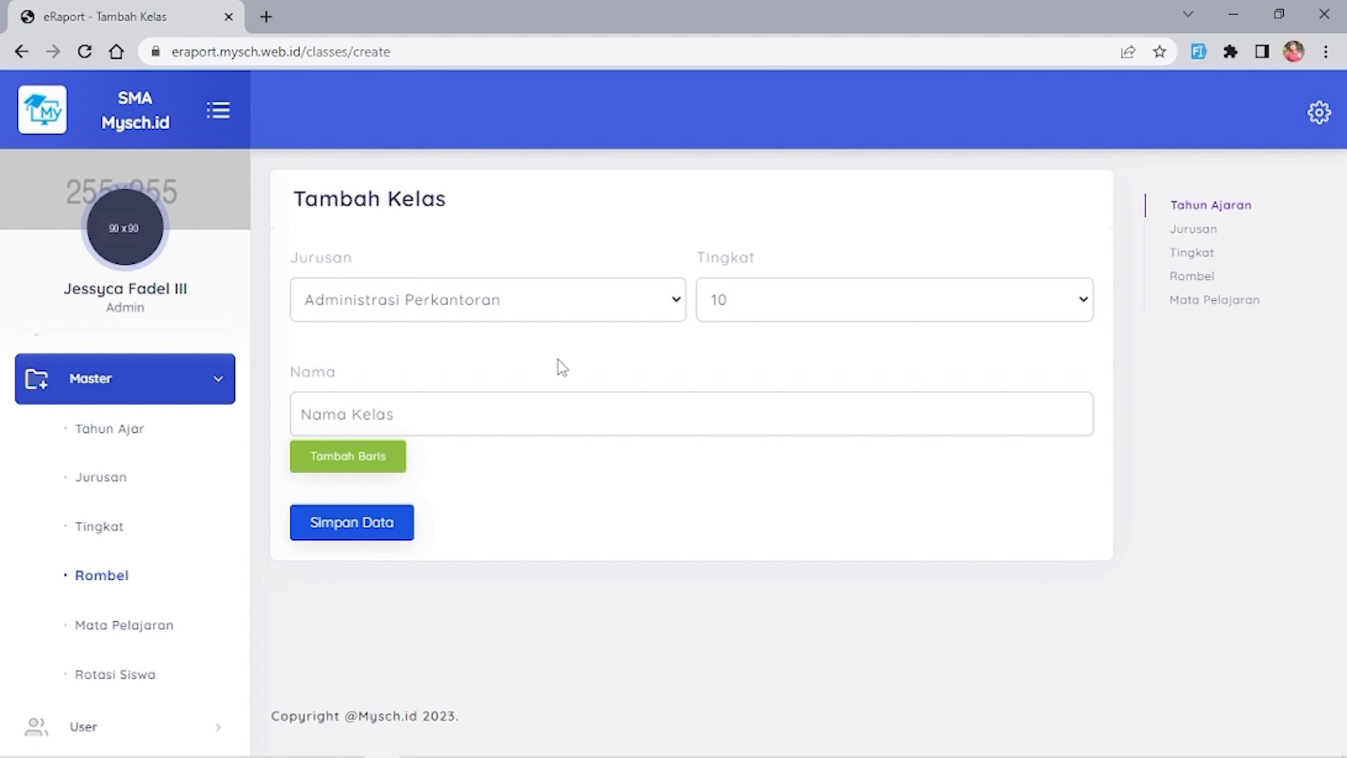
Change the new class's Jurusan to 1 and enter KELAS 10A as its name
left_click(575, 317)
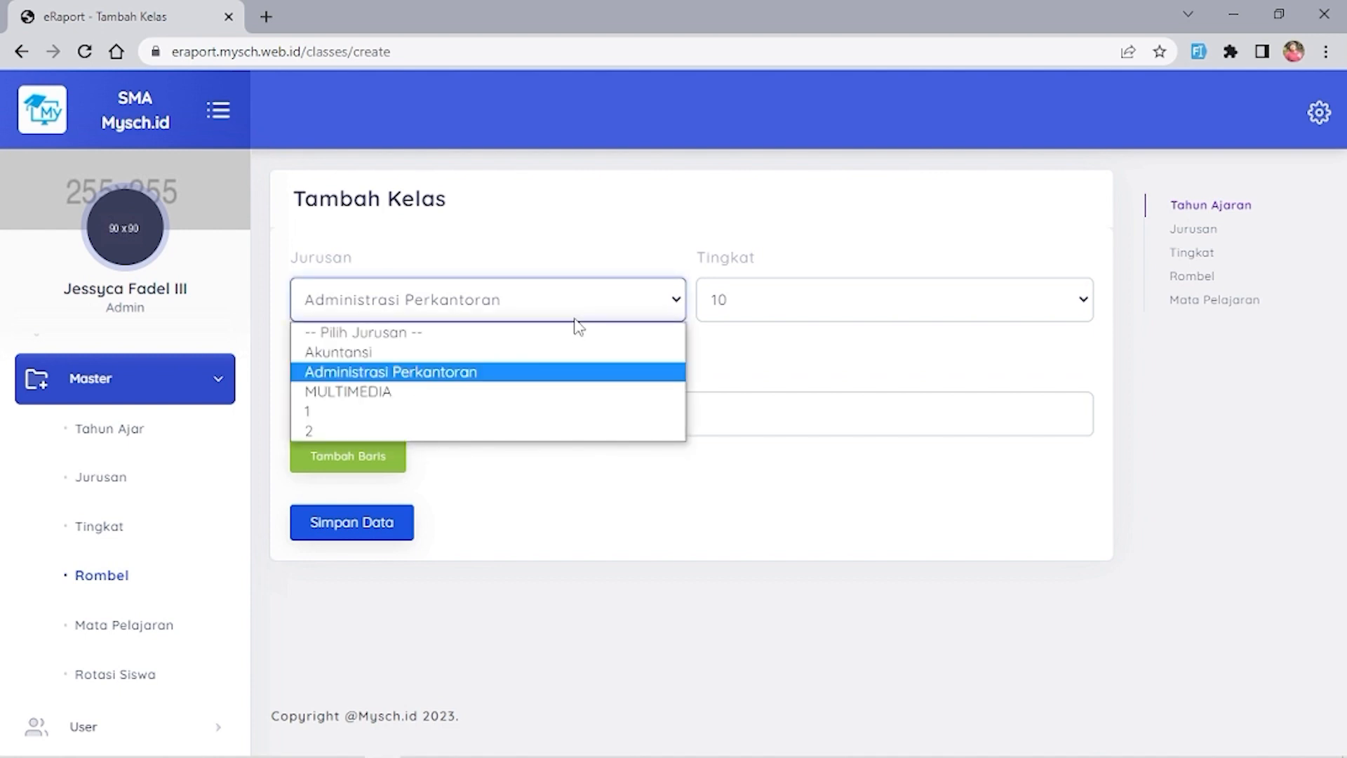
left_click(519, 412)
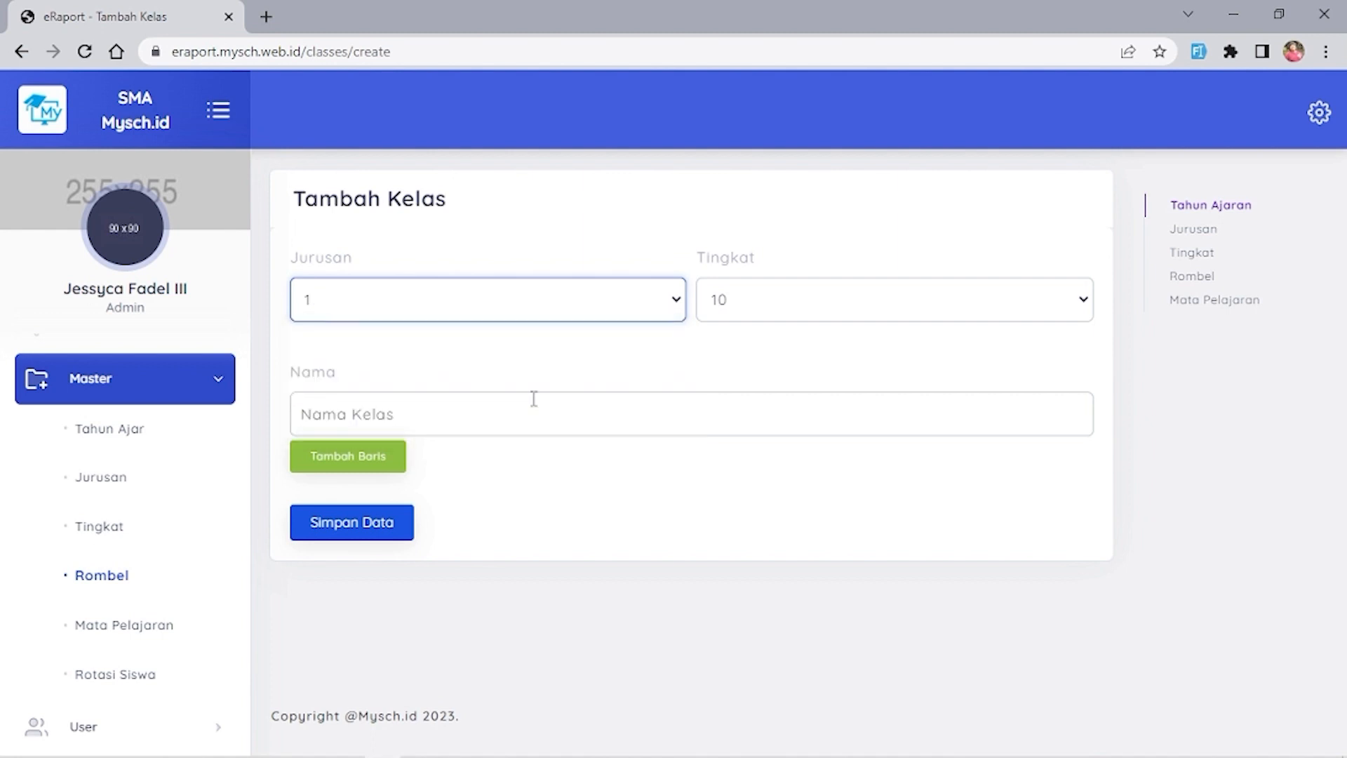
left_click(532, 420)
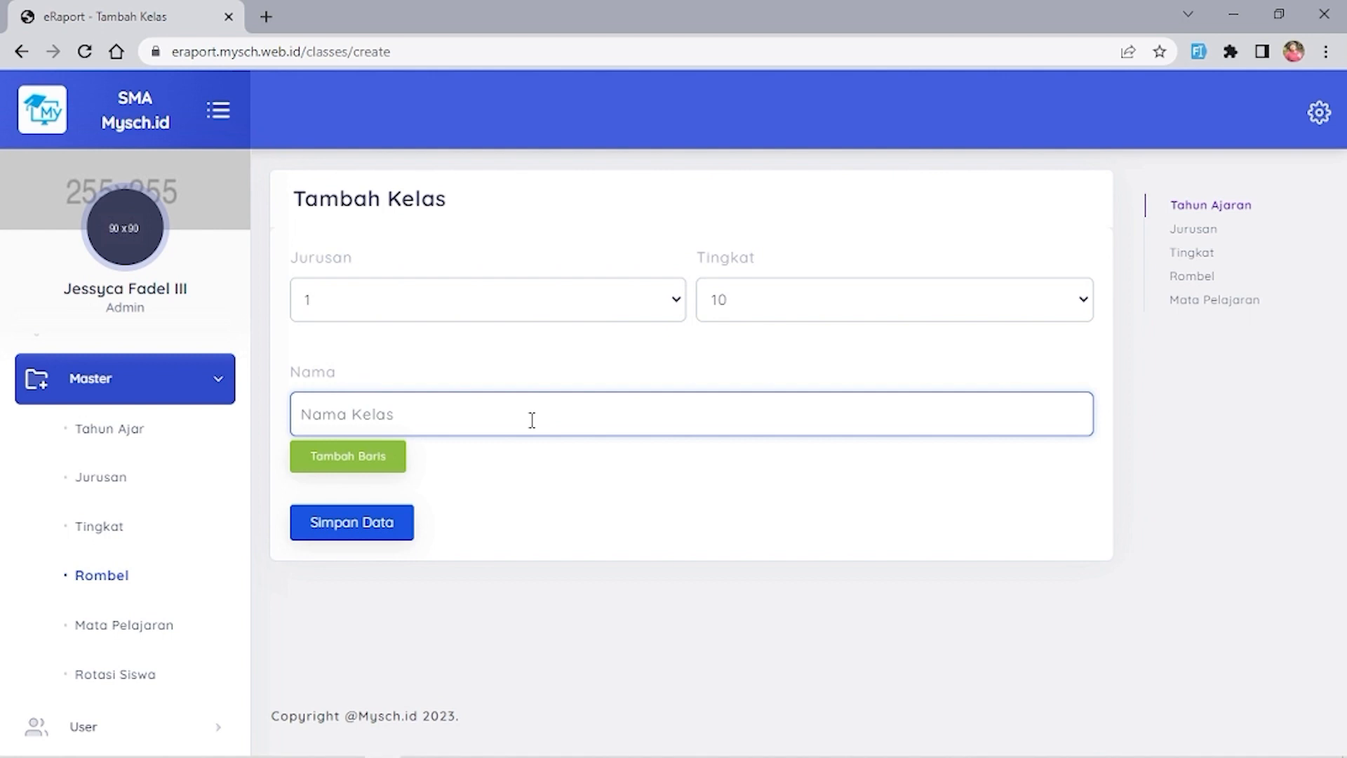
type("KELAS 10A")
Add a second class name row with KELAS 10B, save both classes, and check them in the class list
left_click(378, 469)
left_click(405, 525)
type("KEA")
key("BackSpace")
type("LAS 10B")
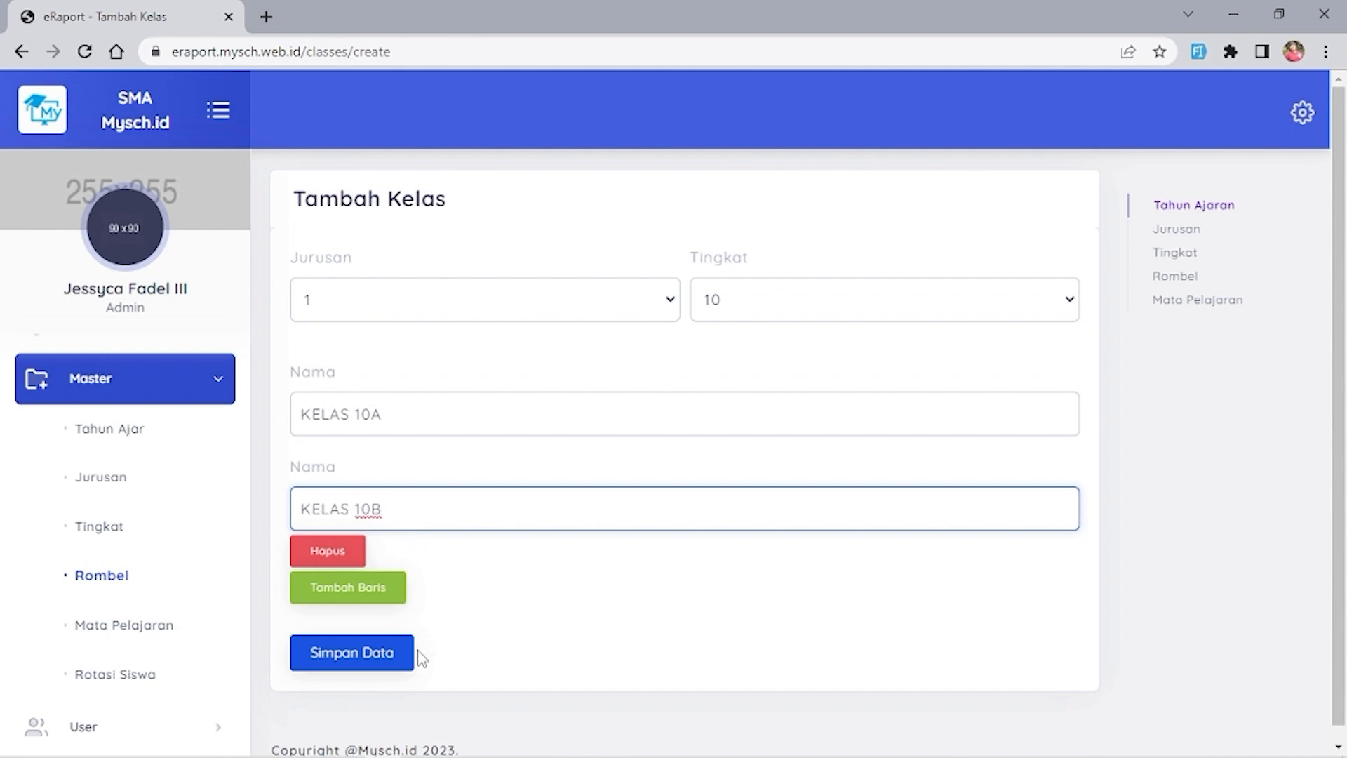
left_click(381, 656)
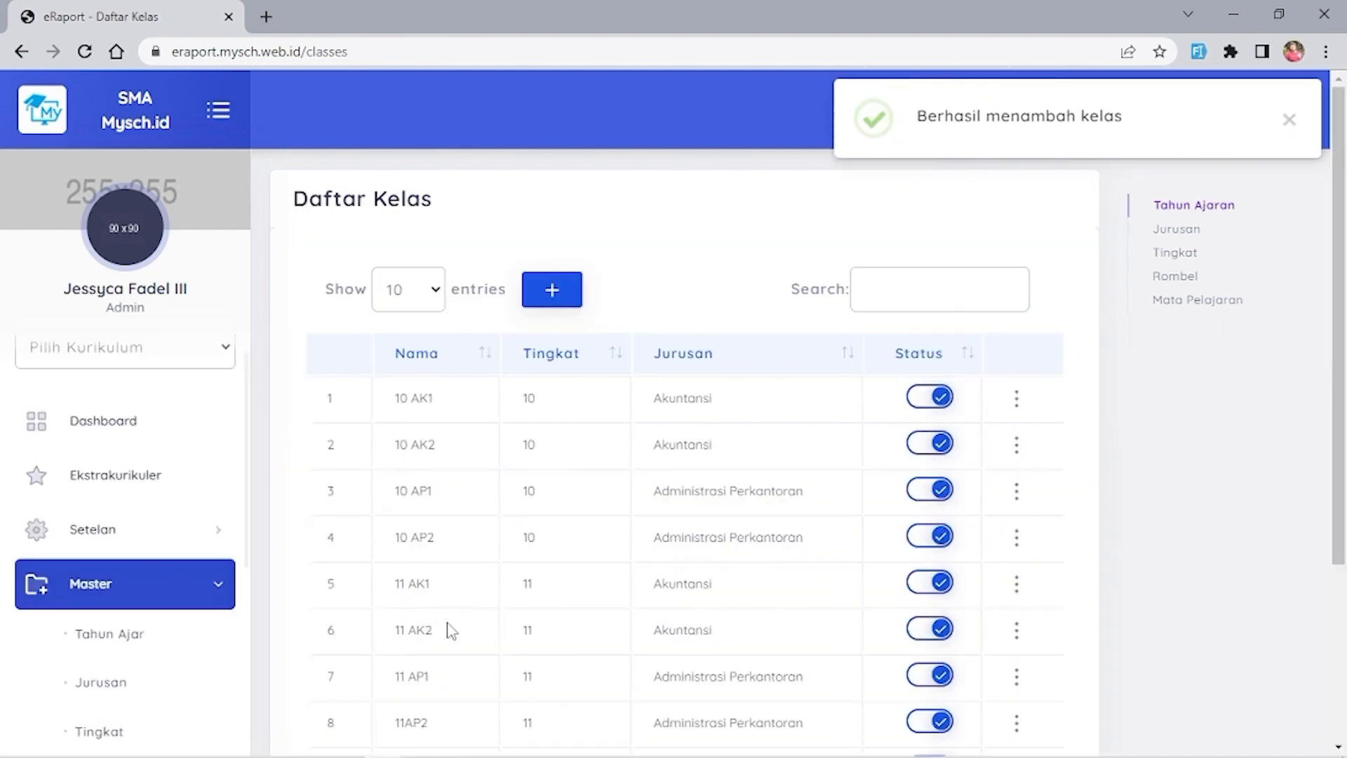
scroll(479, 608, "down", 3)
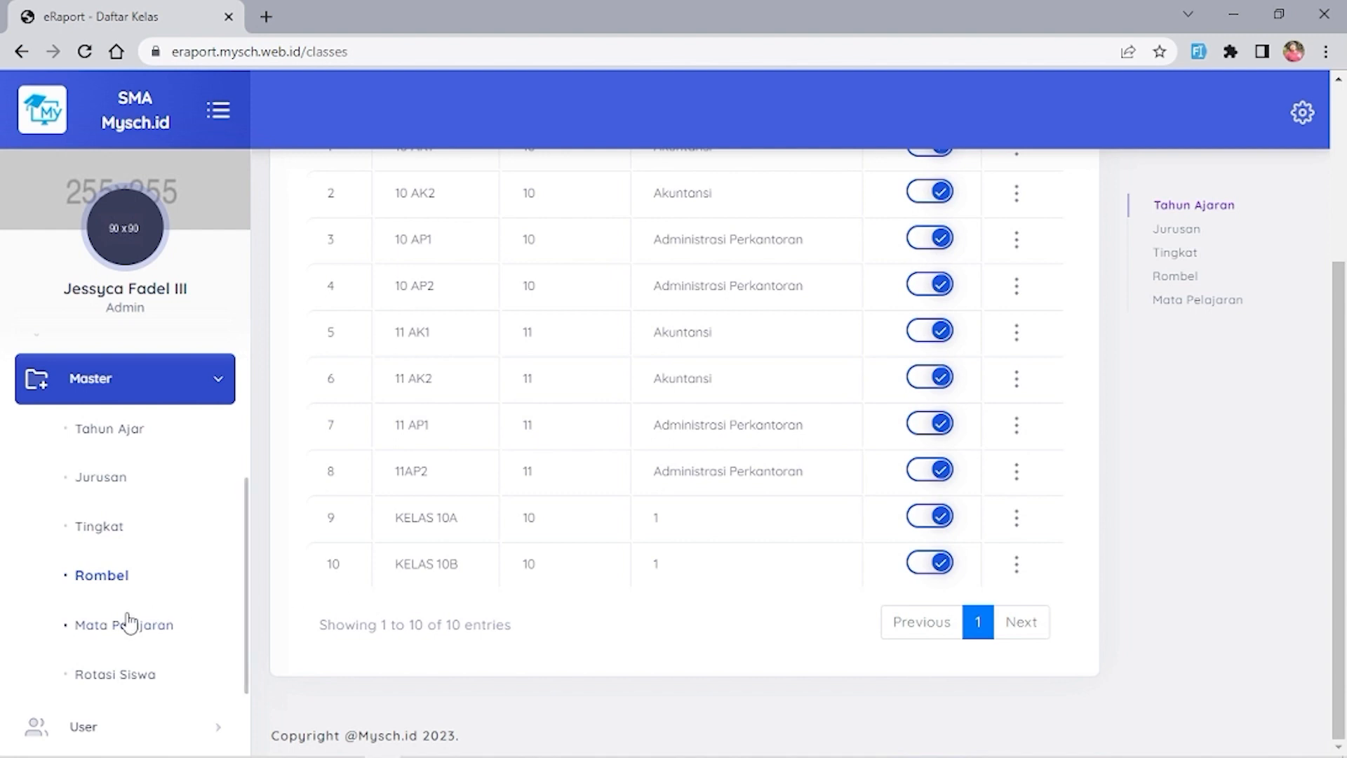
In the Mata Pelajaran master data, add and save the subject SENI RUPA with code SR and group C
left_click(116, 630)
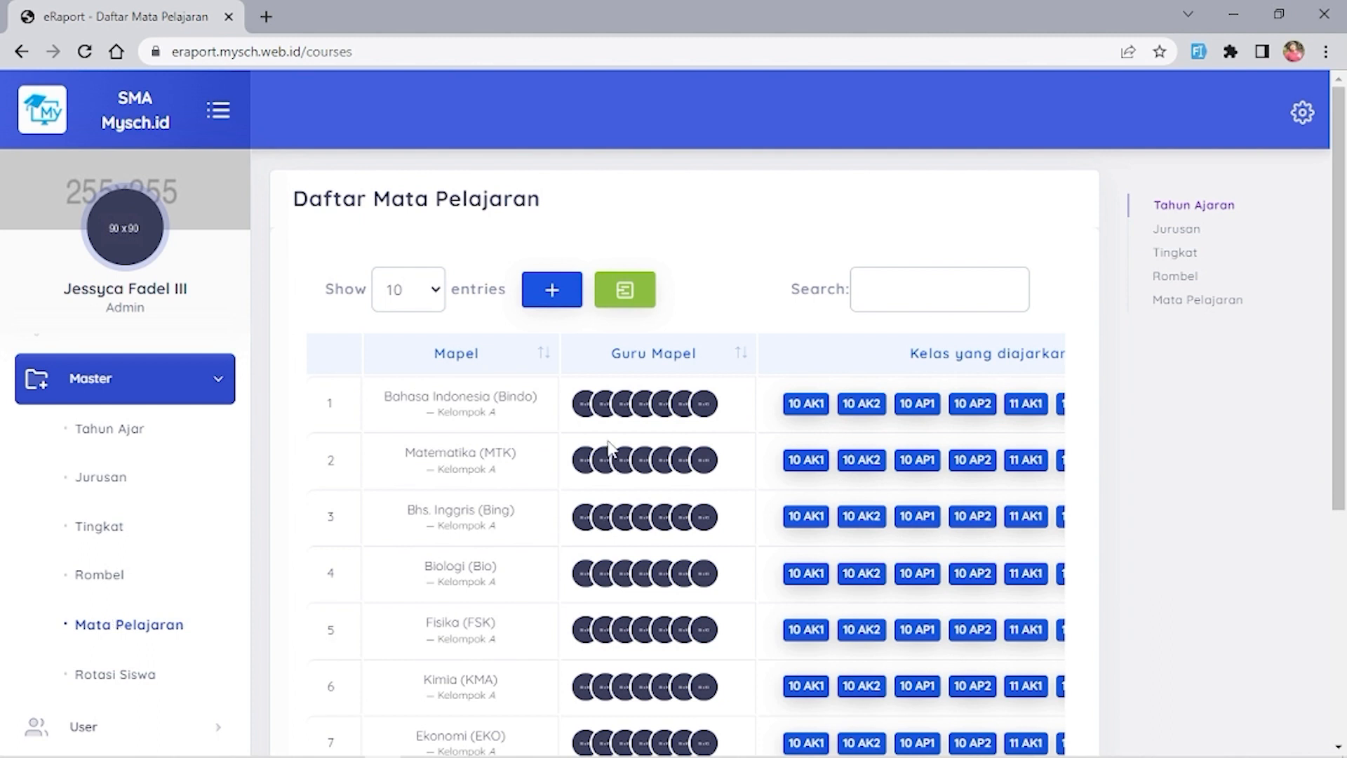
left_click(577, 300)
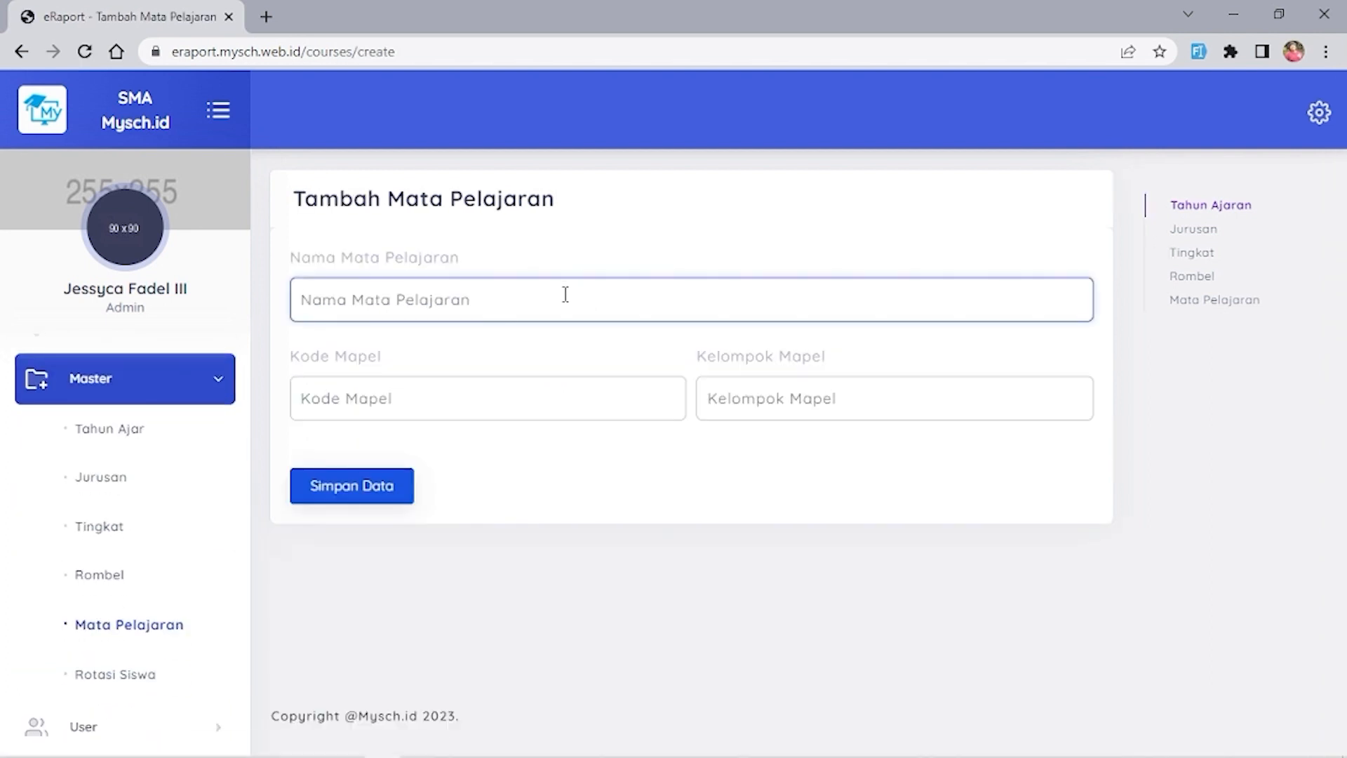
type("SENI RUPA")
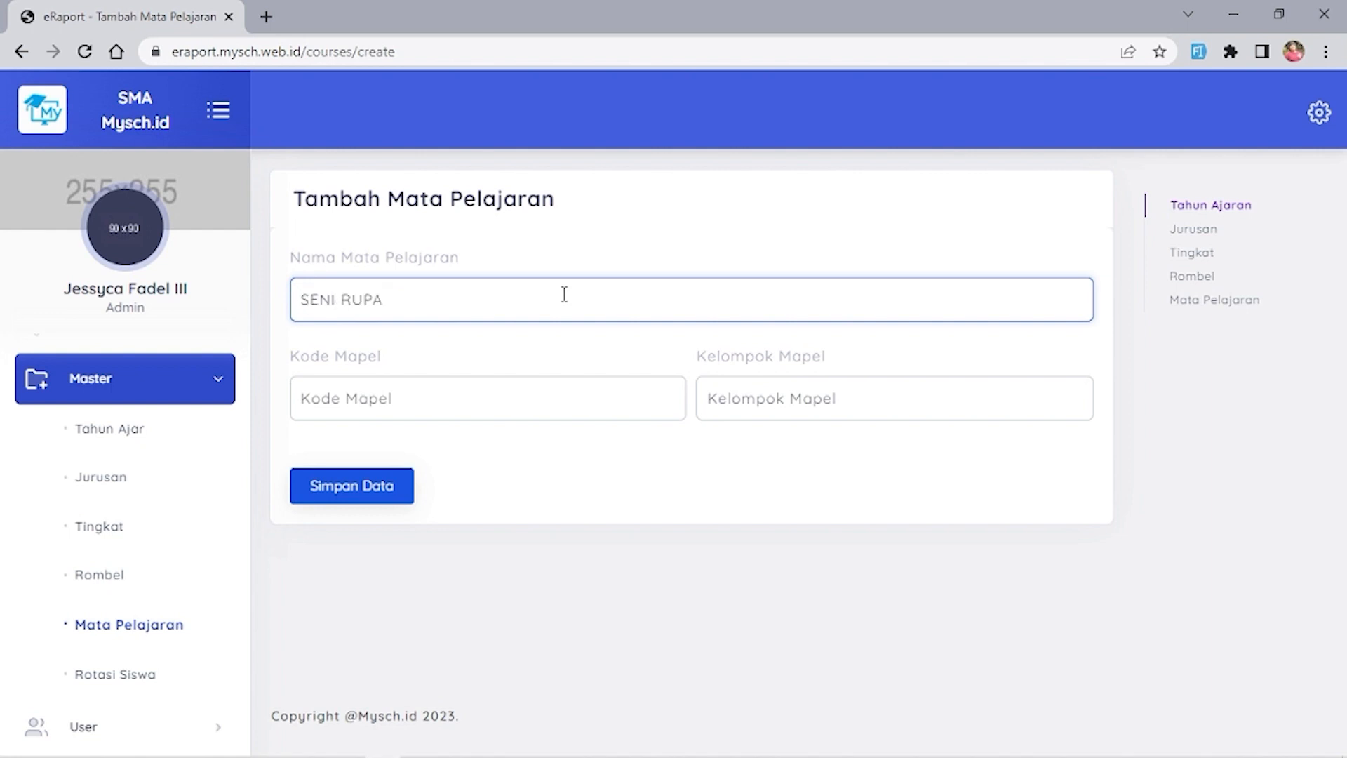
left_click(500, 408)
type("s")
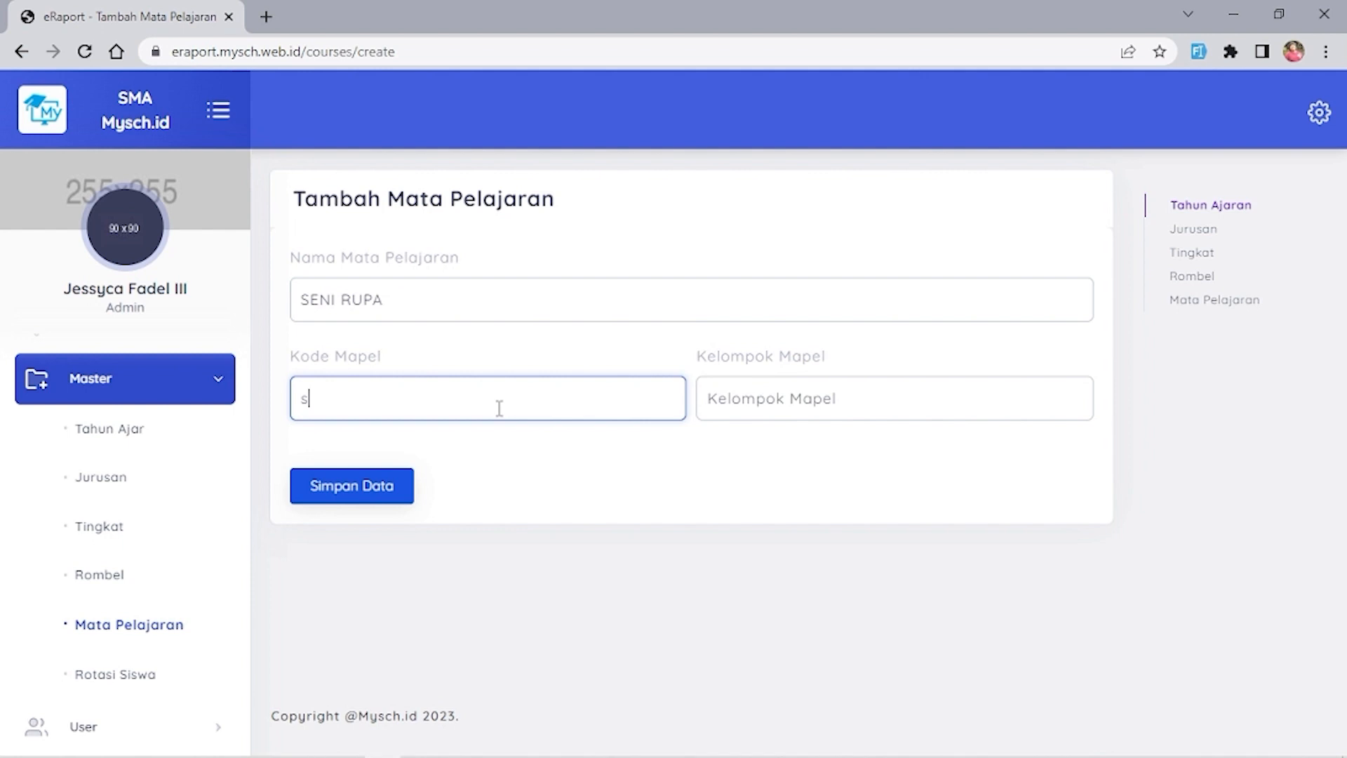
key("BackSpace")
type("SR")
key("Tab")
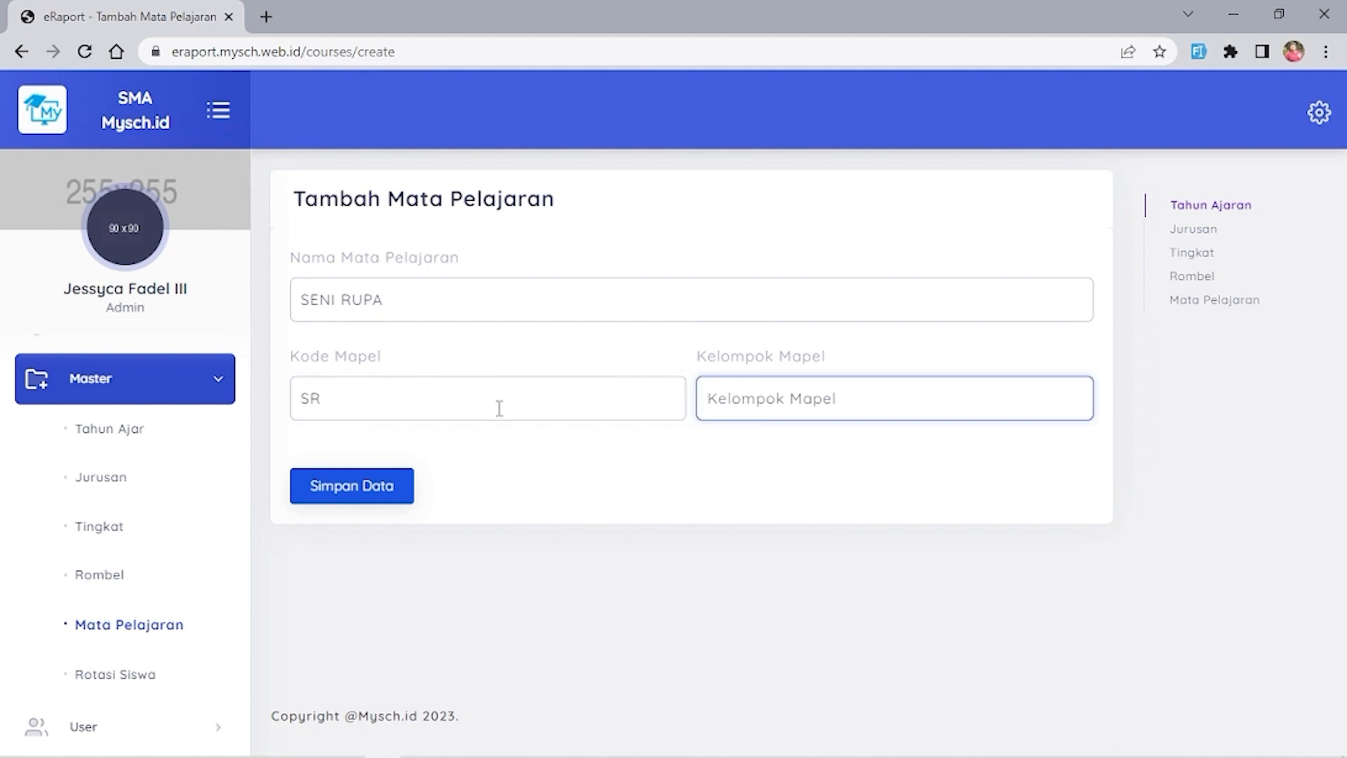
type("C")
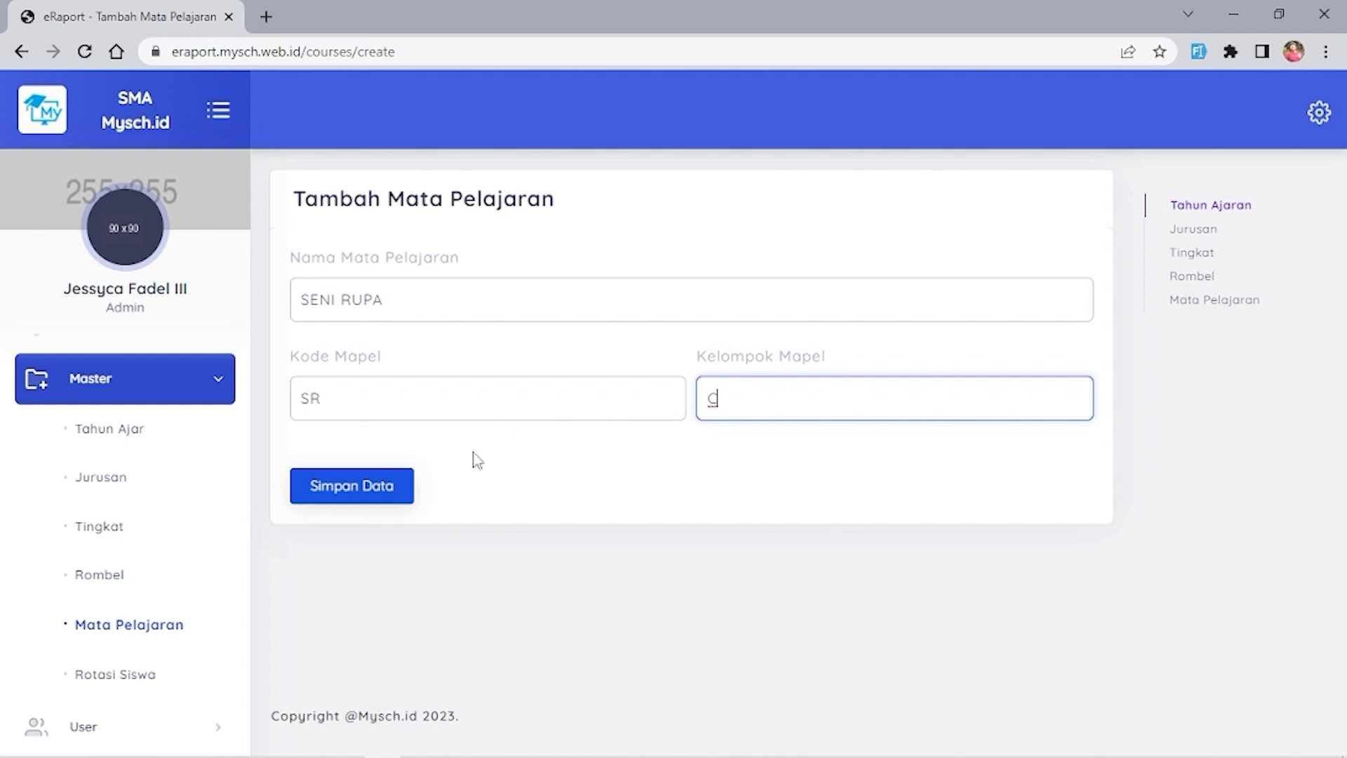
left_click(391, 501)
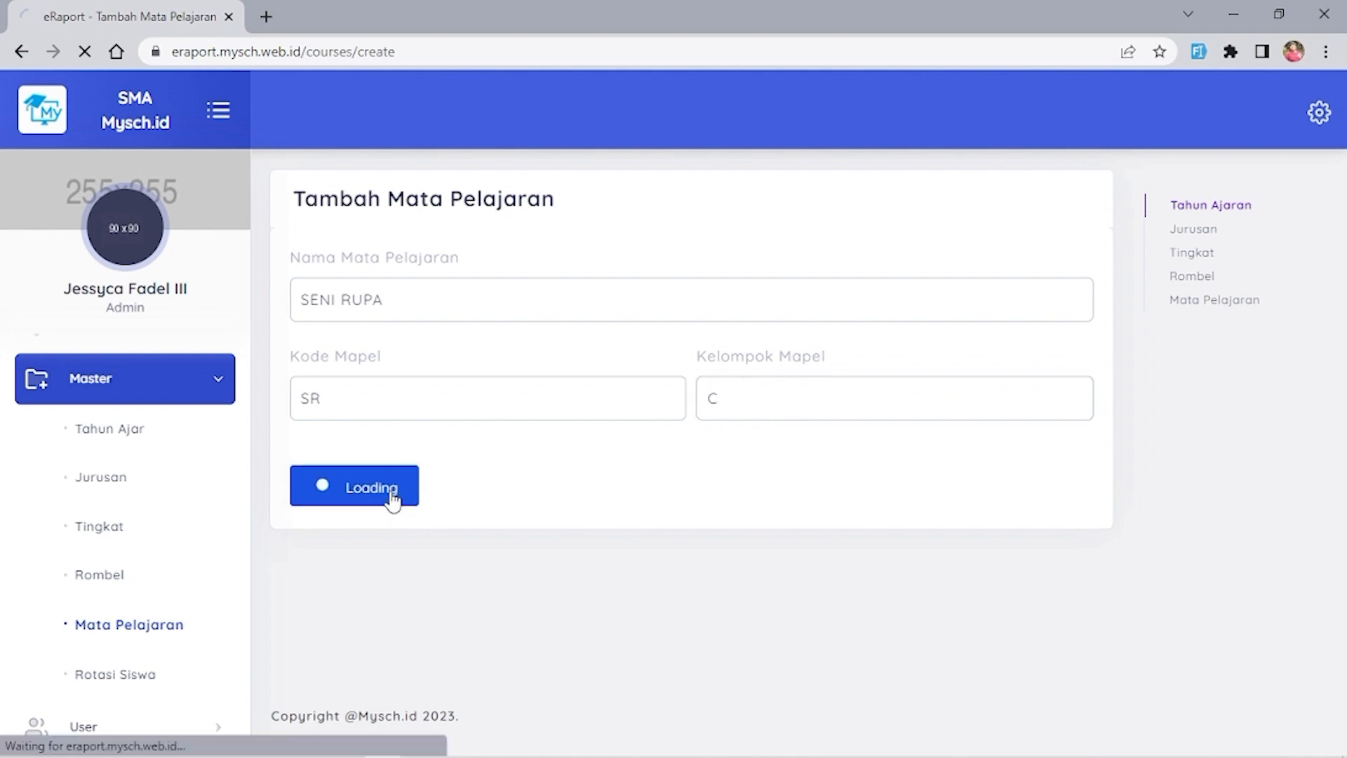
Open the subject teachers page for Pend. Agama dan Budi Pekerti from the second page of the subject list
scroll(520, 551, "down", 5)
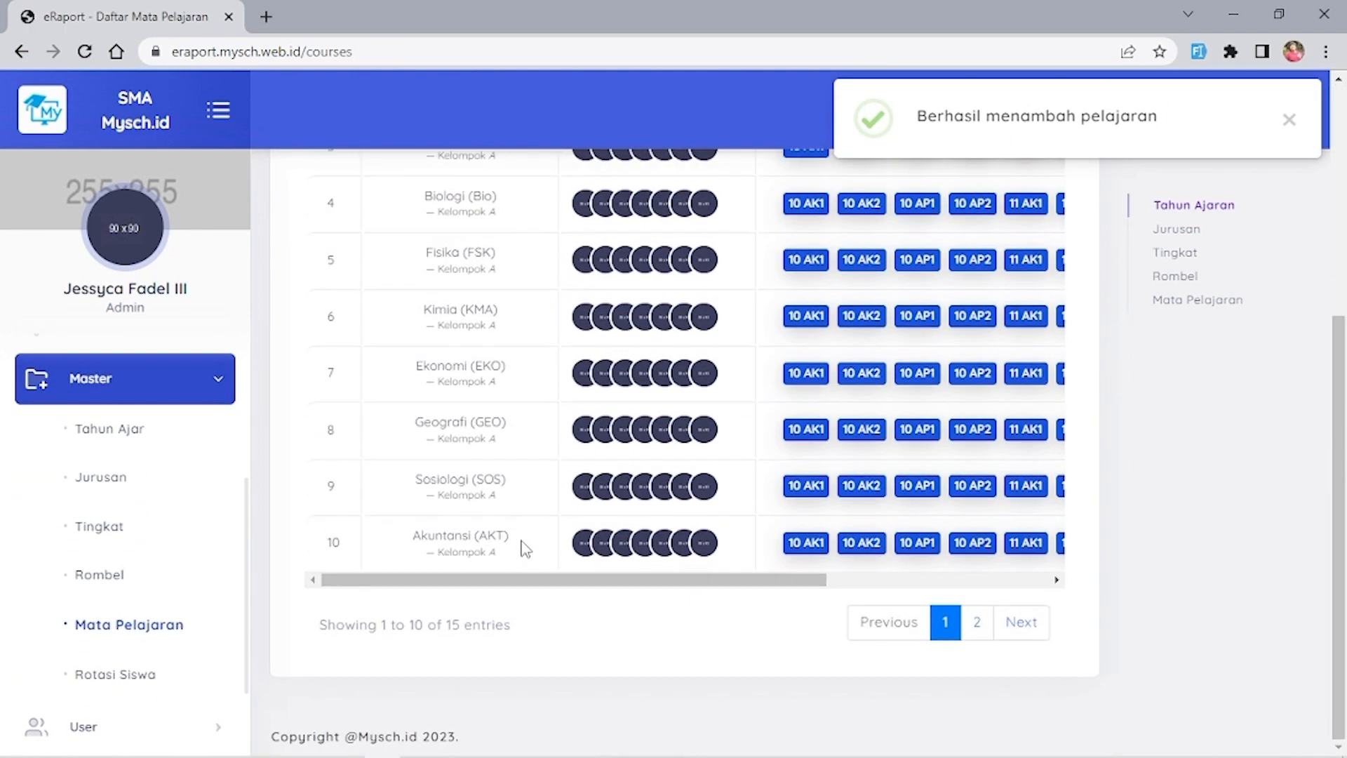
left_click(967, 620)
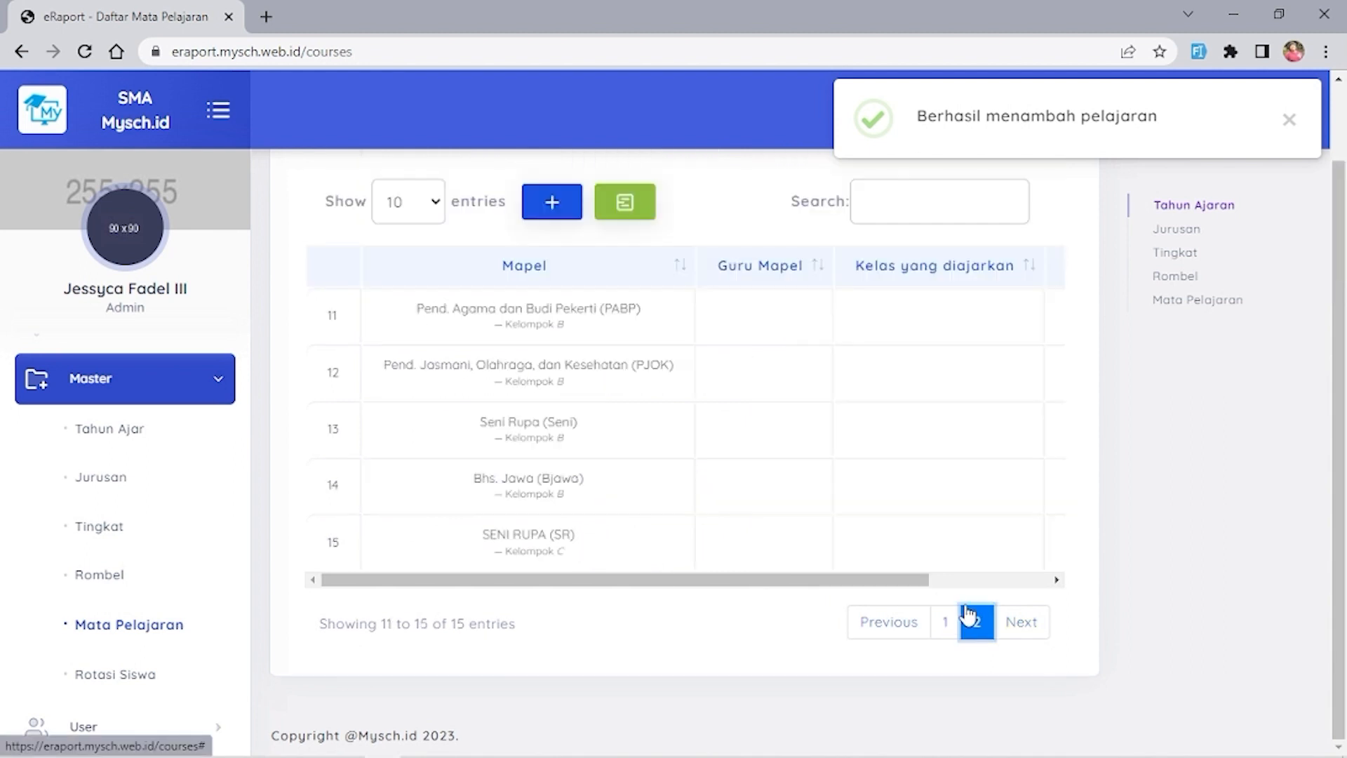
left_click_drag(710, 580, 795, 579)
mouse_move(814, 579)
left_mouse_down()
mouse_move(580, 569)
mouse_move(830, 581)
left_mouse_up()
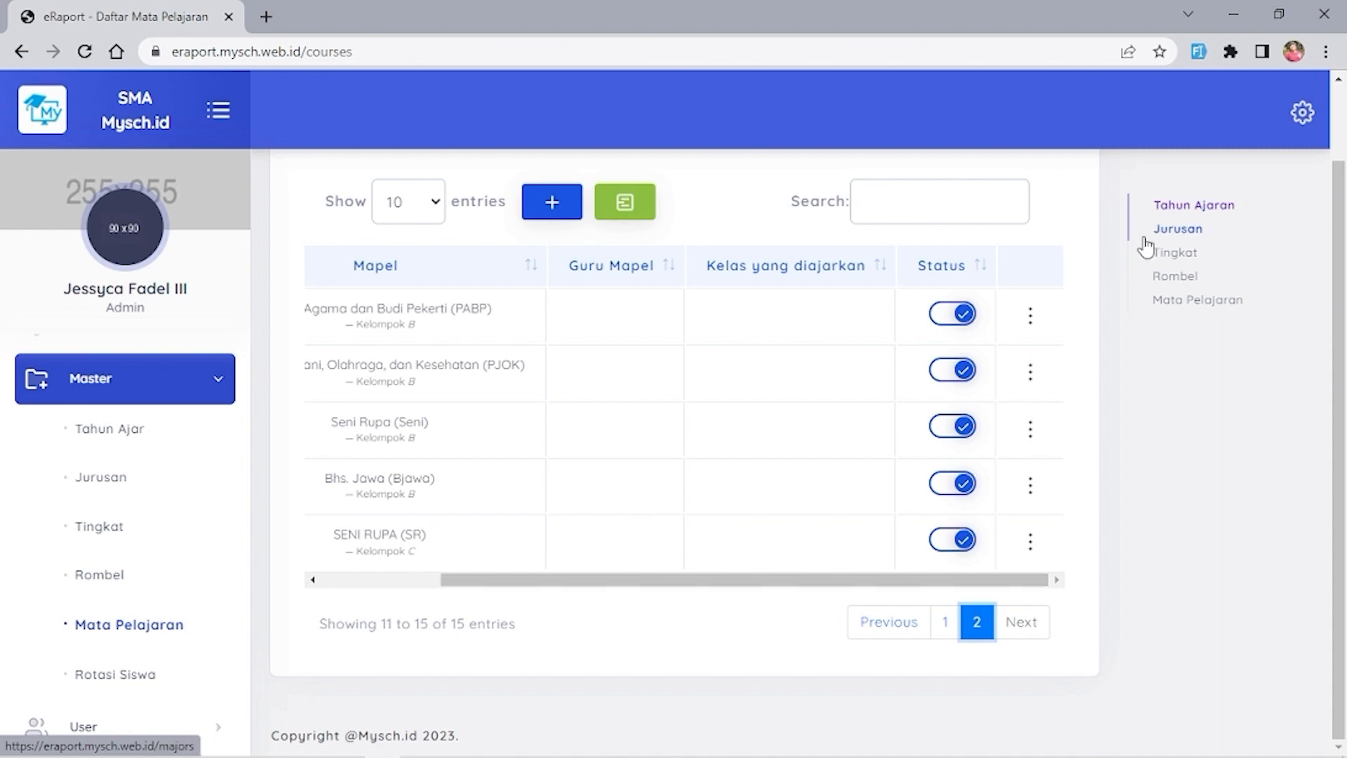
left_click(1032, 319)
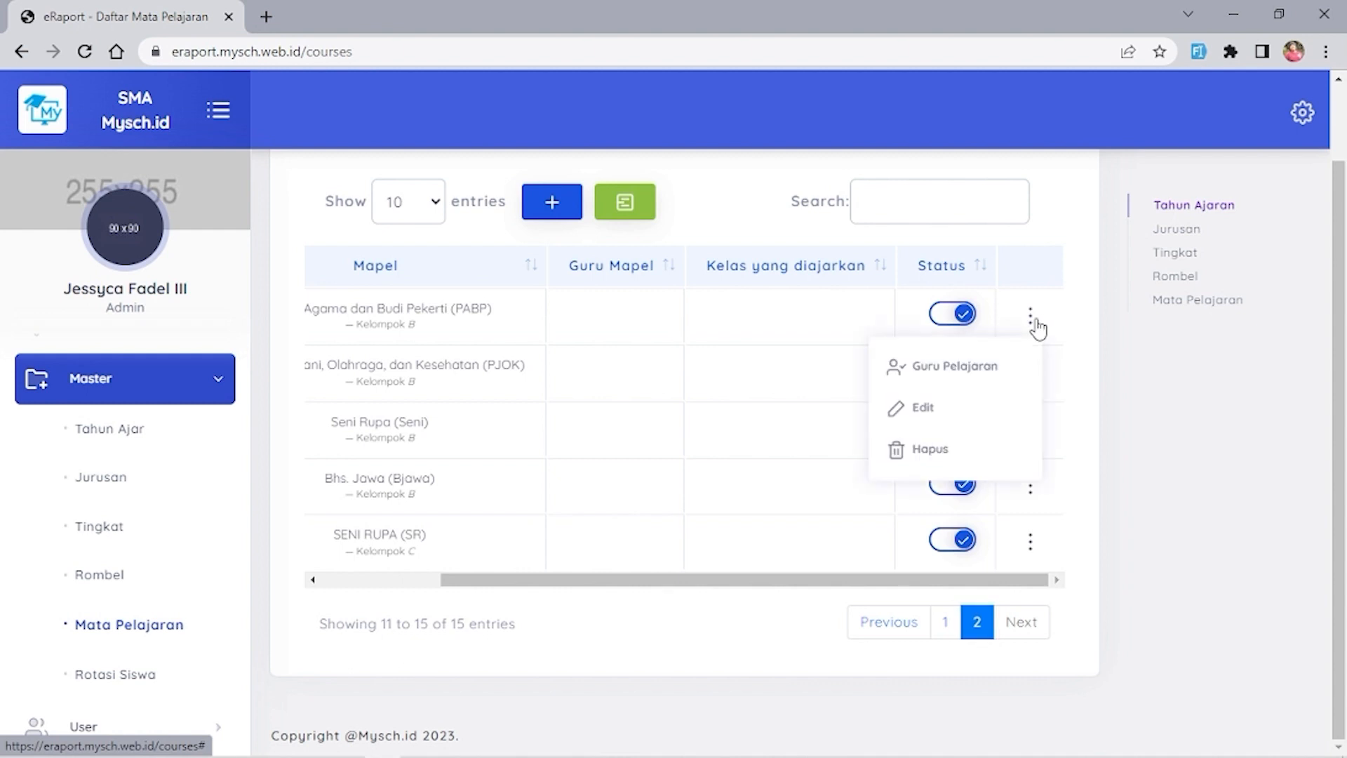
left_click(989, 366)
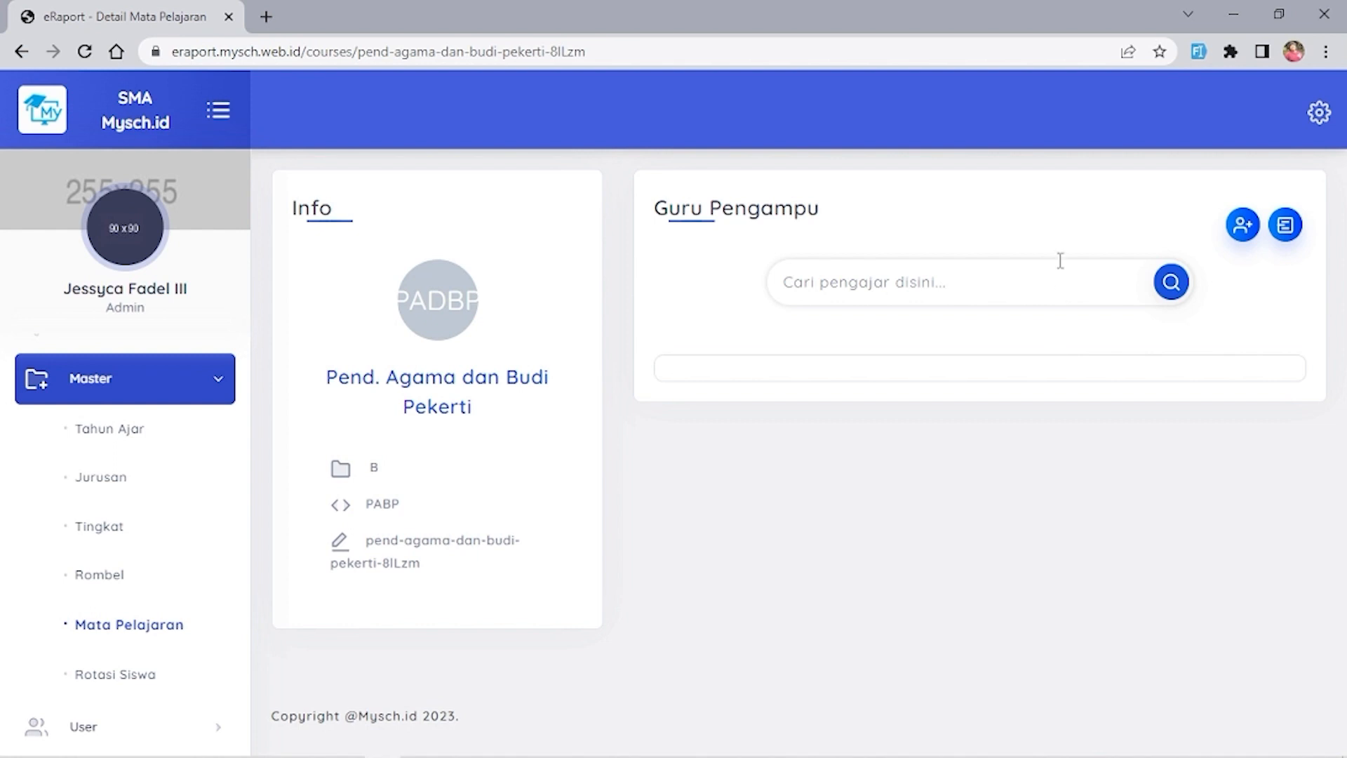
Assign the first teacher offered to this subject for classes 10 AK1, 10 AK2 and 10 AP1, and save
left_click(1252, 239)
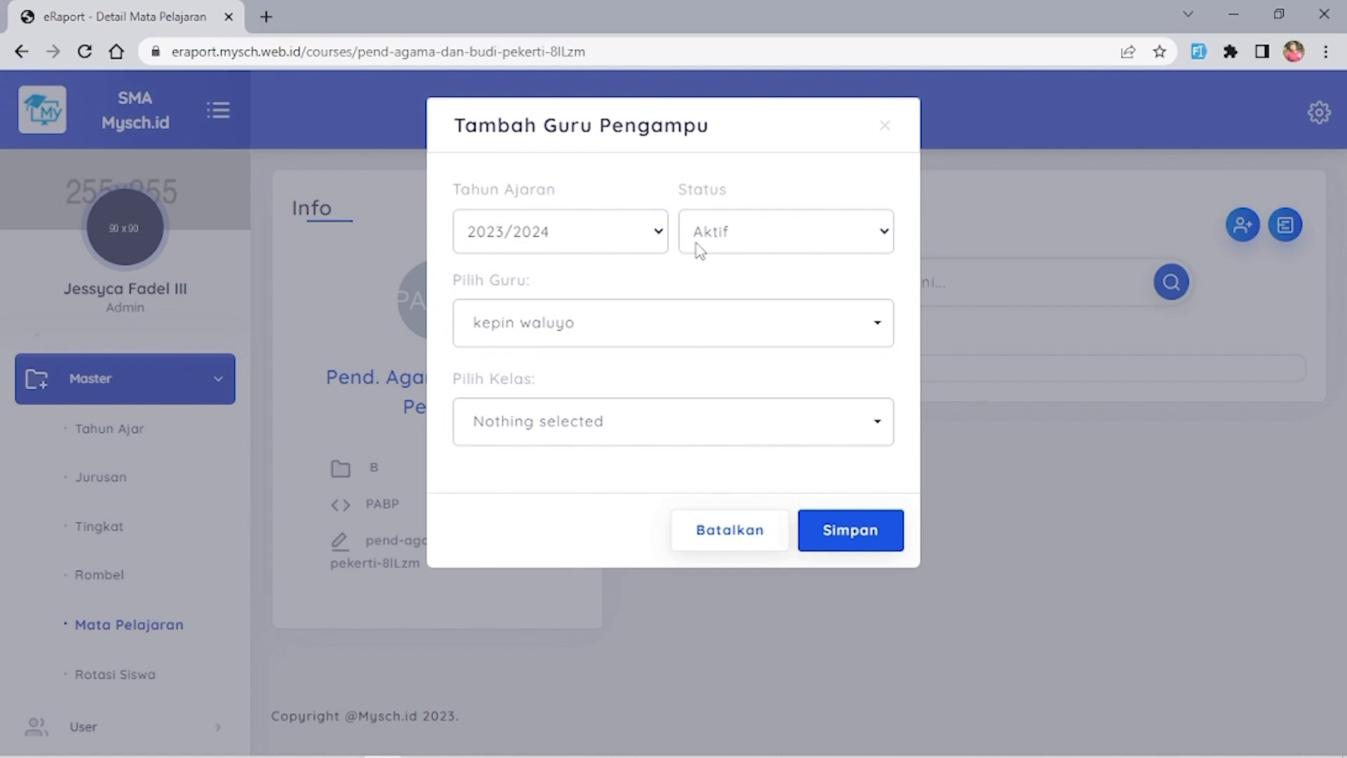
left_click(644, 322)
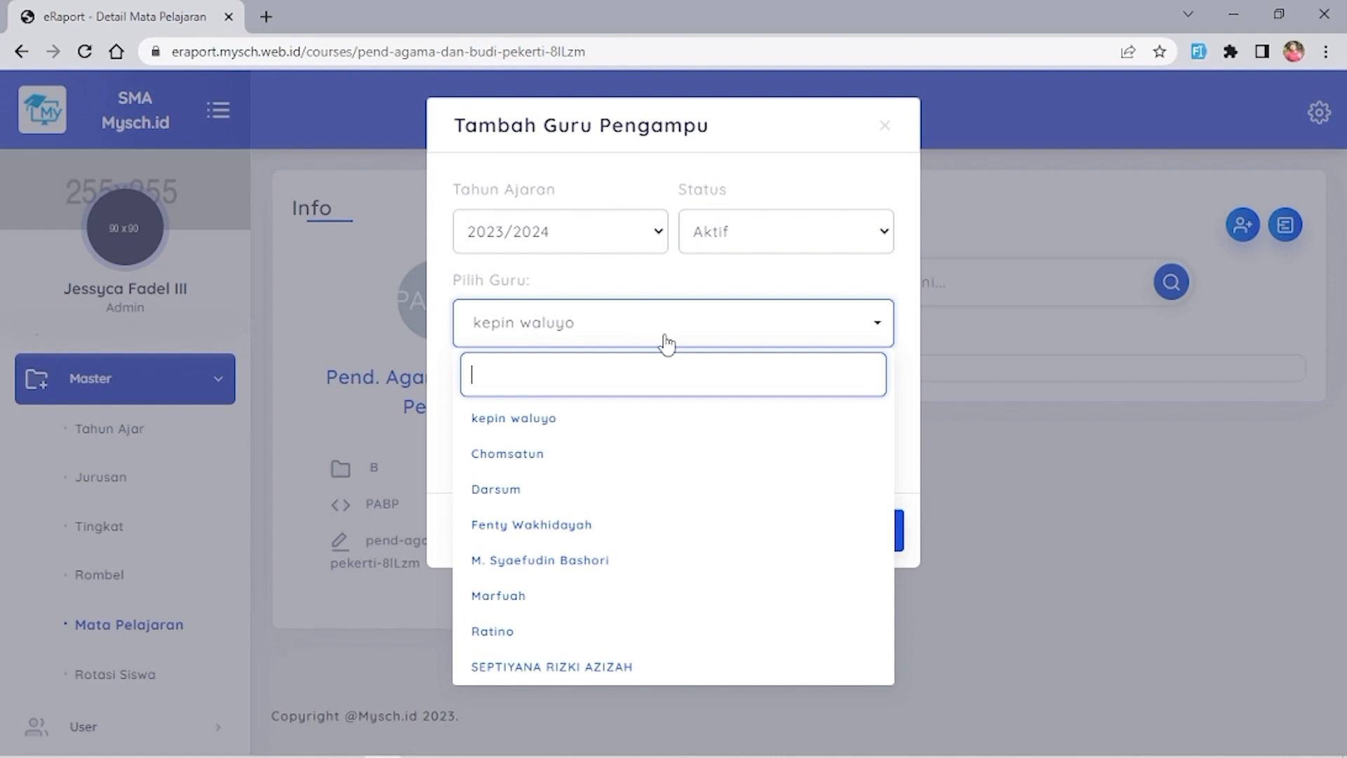
left_click(651, 418)
left_click(642, 418)
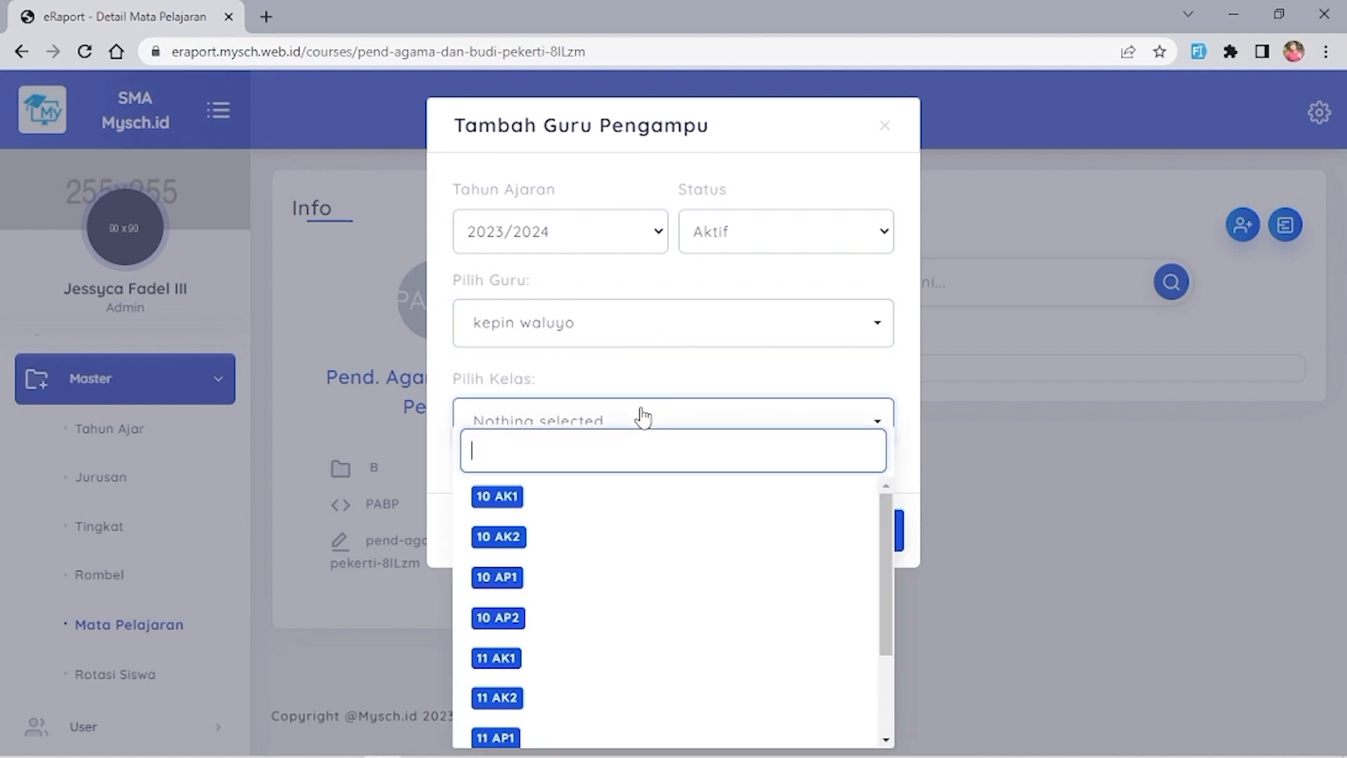
left_click(574, 506)
left_click(569, 535)
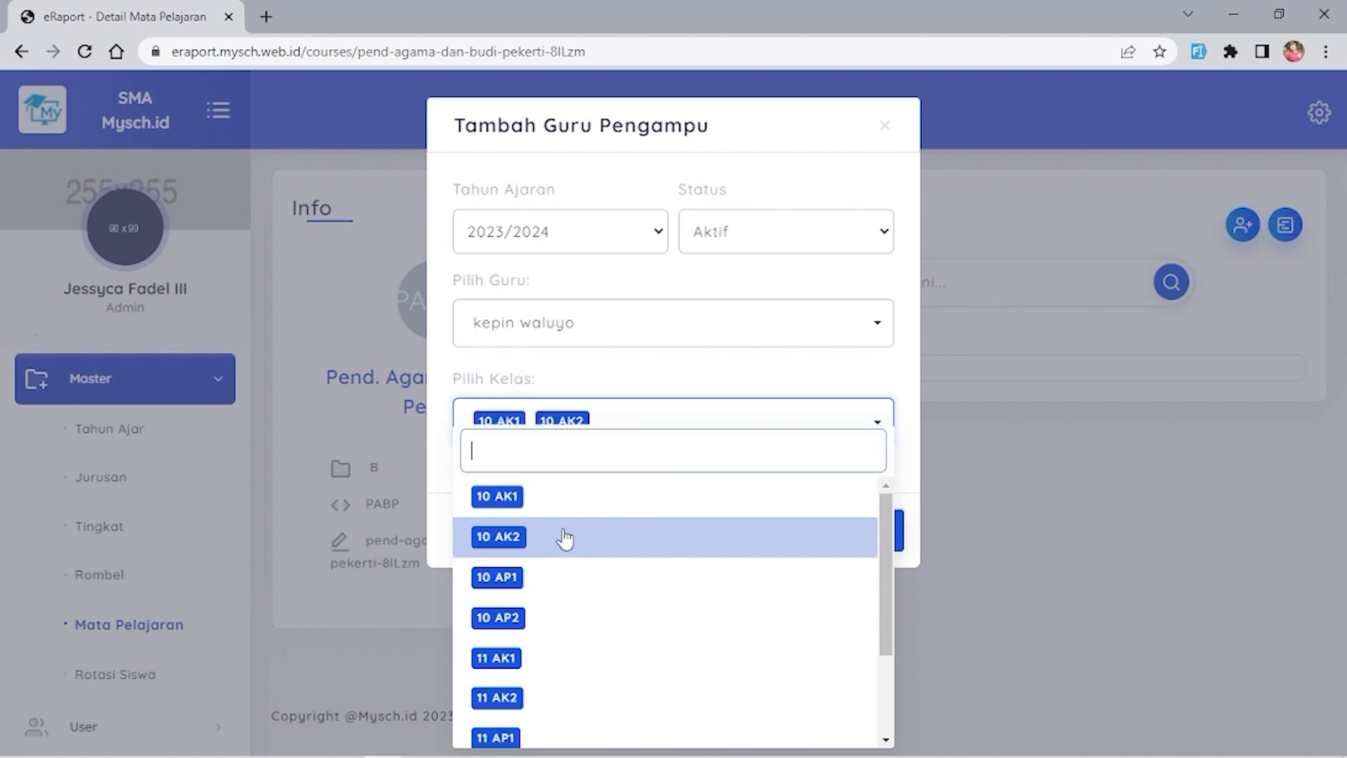
left_click(551, 582)
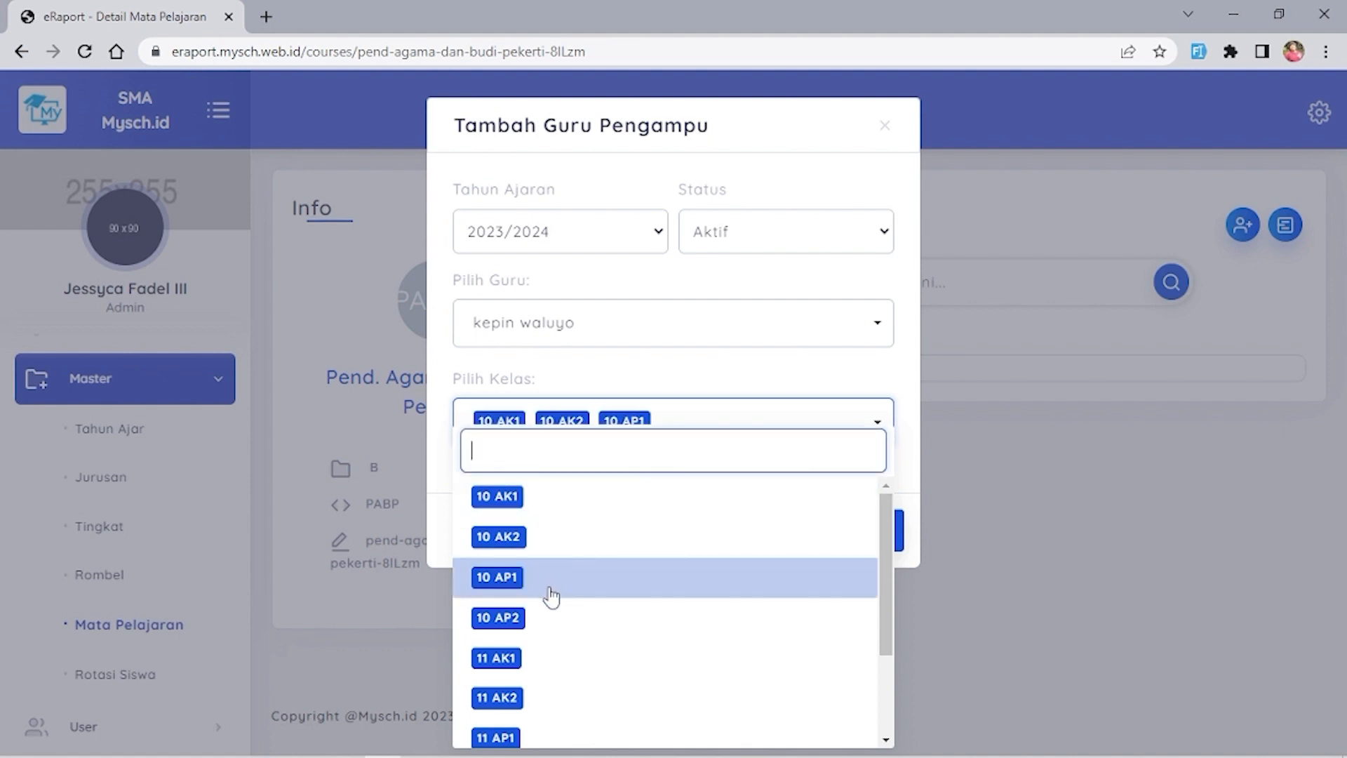
left_click(675, 382)
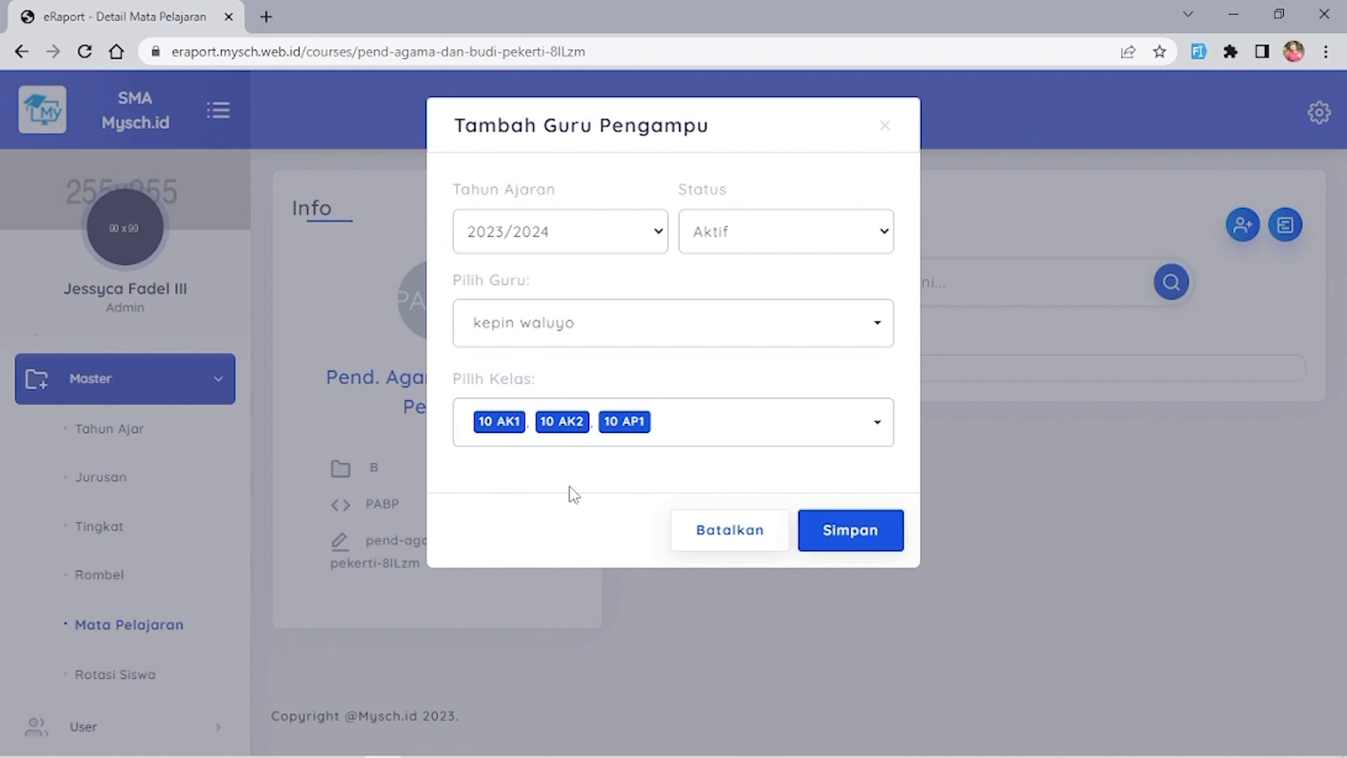
left_click(833, 539)
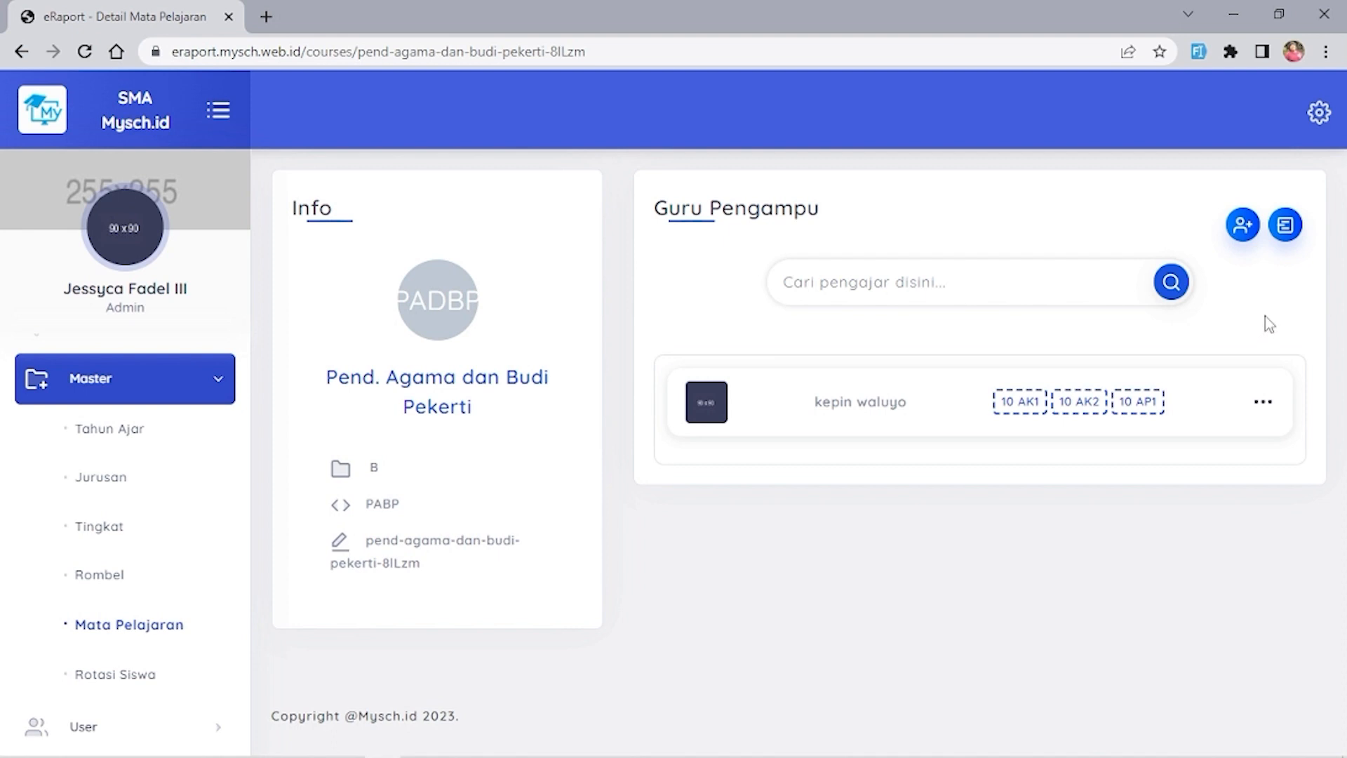
Open the Excel import and export options for the subject's teachers
left_click(1283, 236)
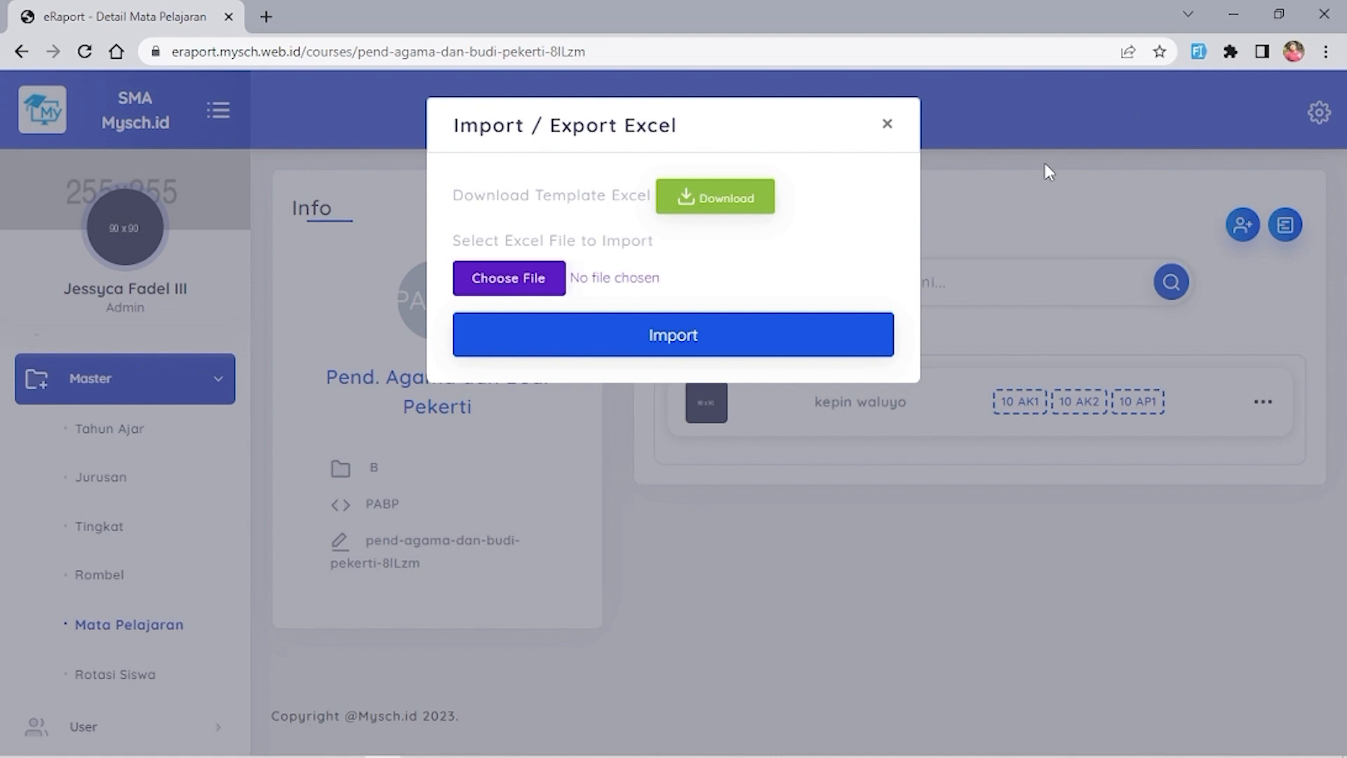
Return to the full subject list and view its Excel import and export options, then close them
left_click(888, 124)
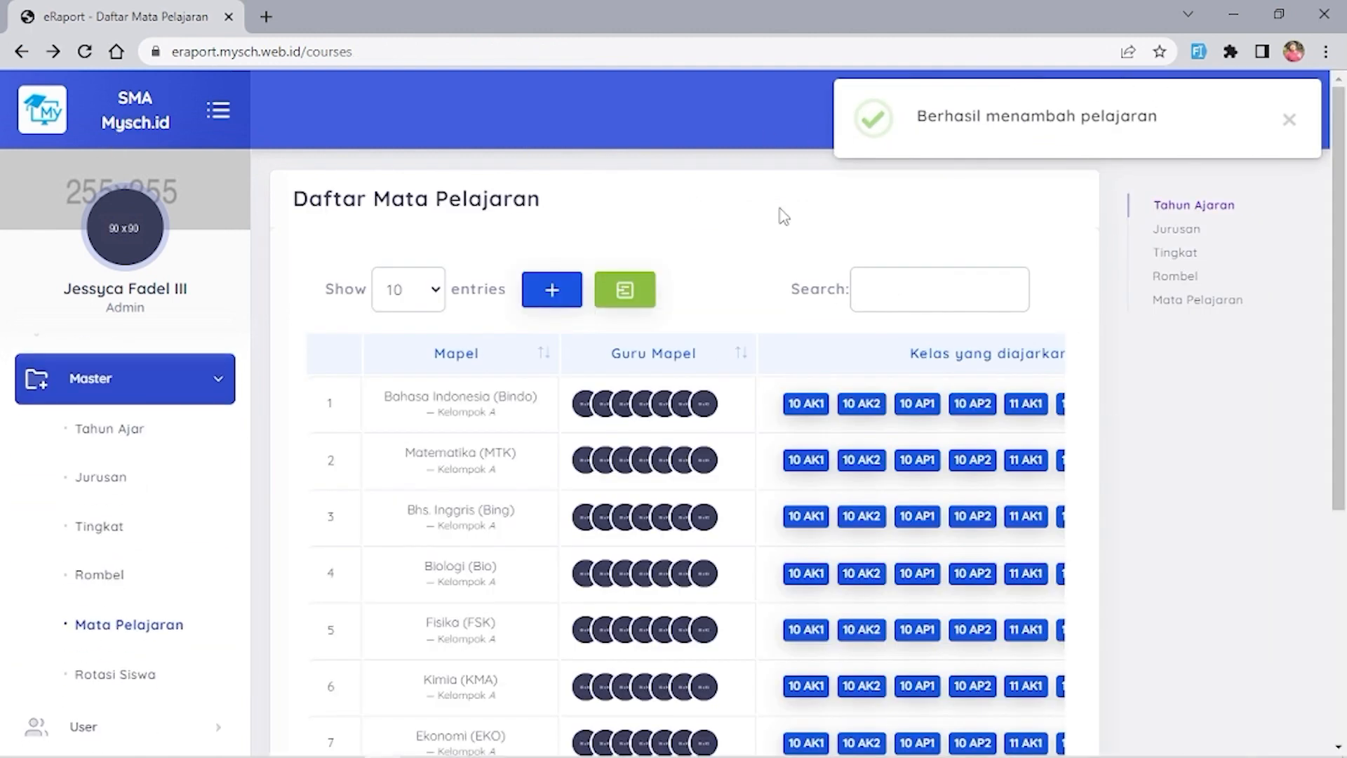
scroll(784, 217, "down", 5)
scroll(784, 219, "up", 5)
left_click(652, 288)
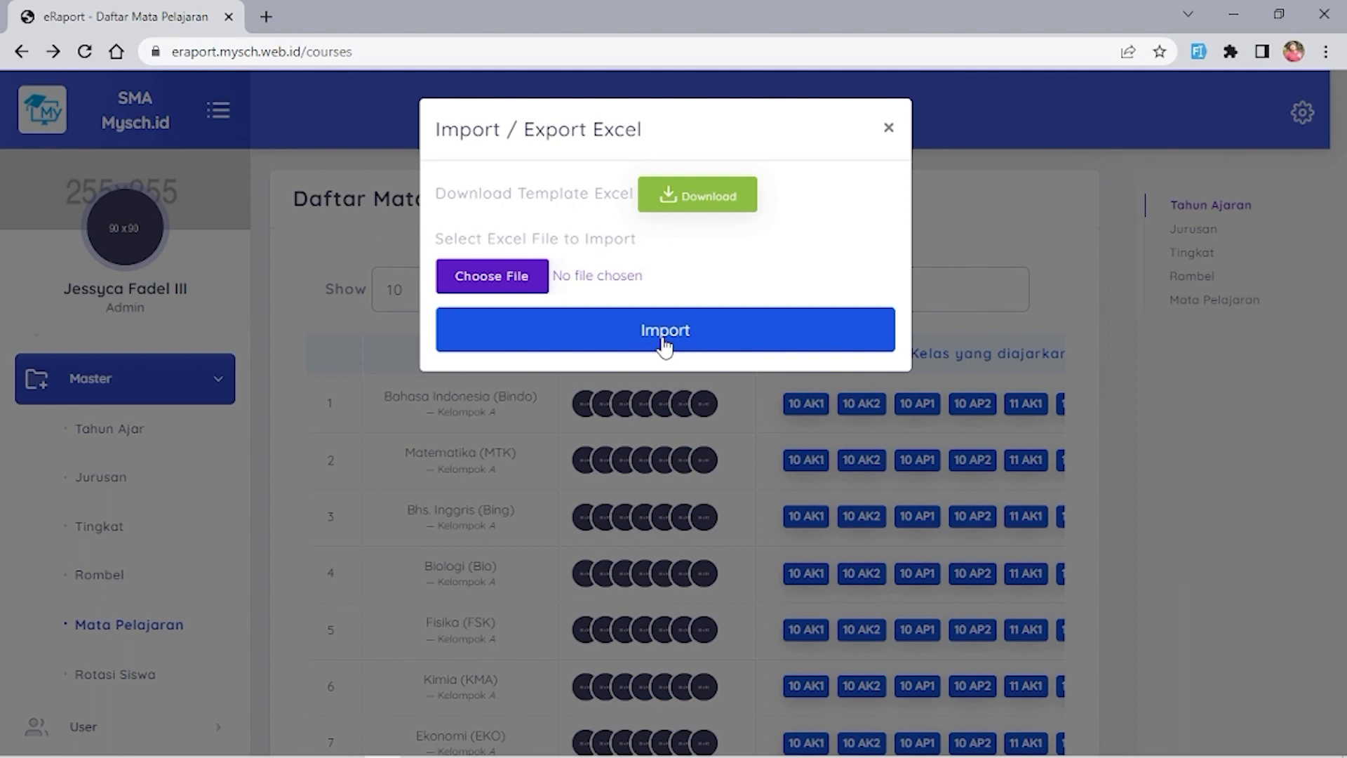
left_click(887, 132)
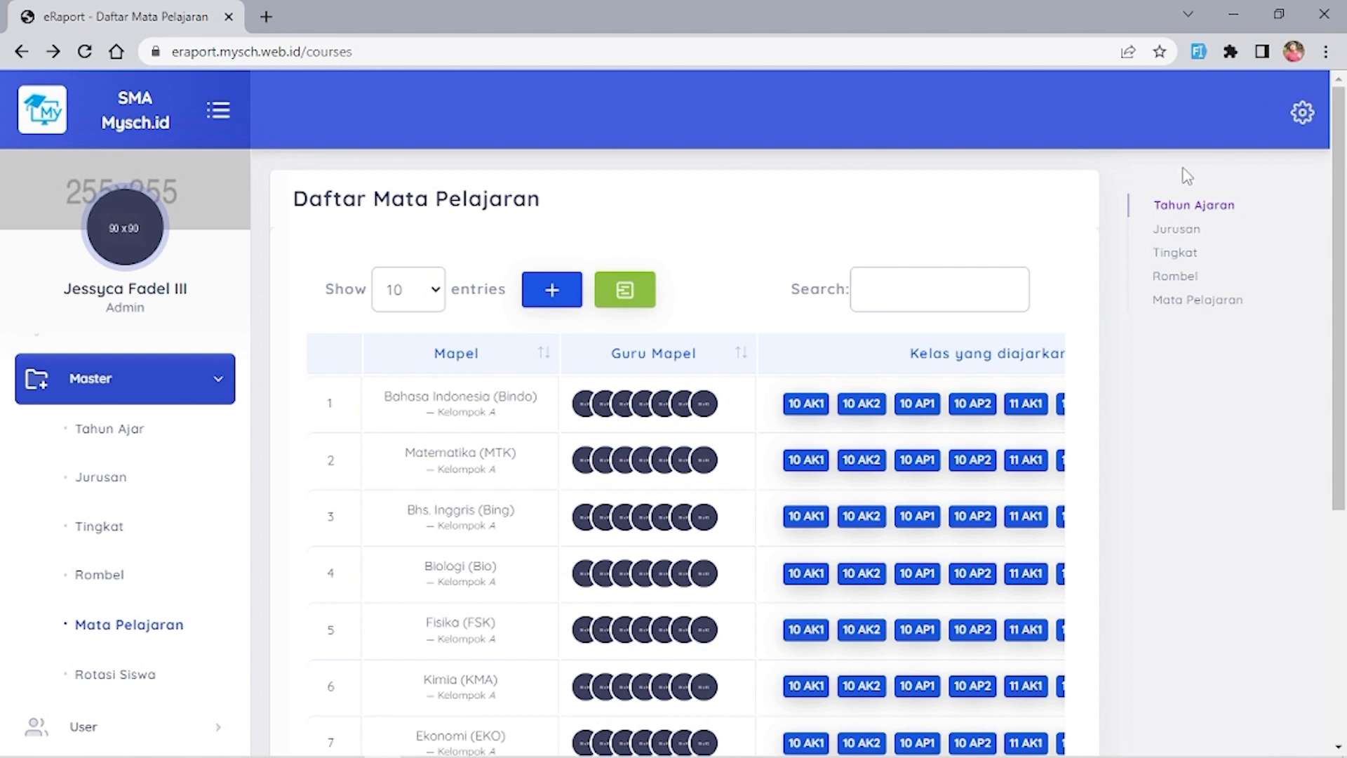
scroll(930, 160, "down", 3)
scroll(809, 213, "up", 3)
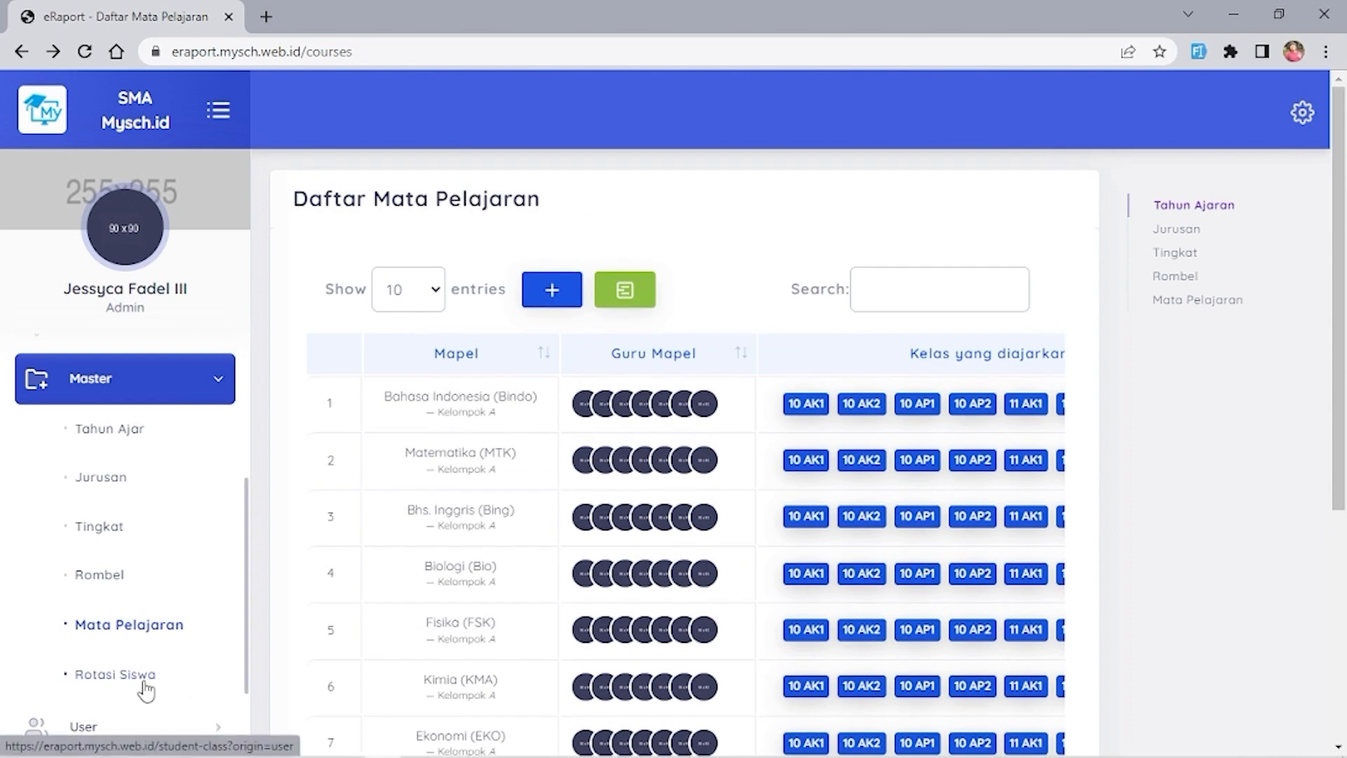
Open the Rotasi Siswa page and look through the student list with the Siswa Baru filter selected
left_click(145, 686)
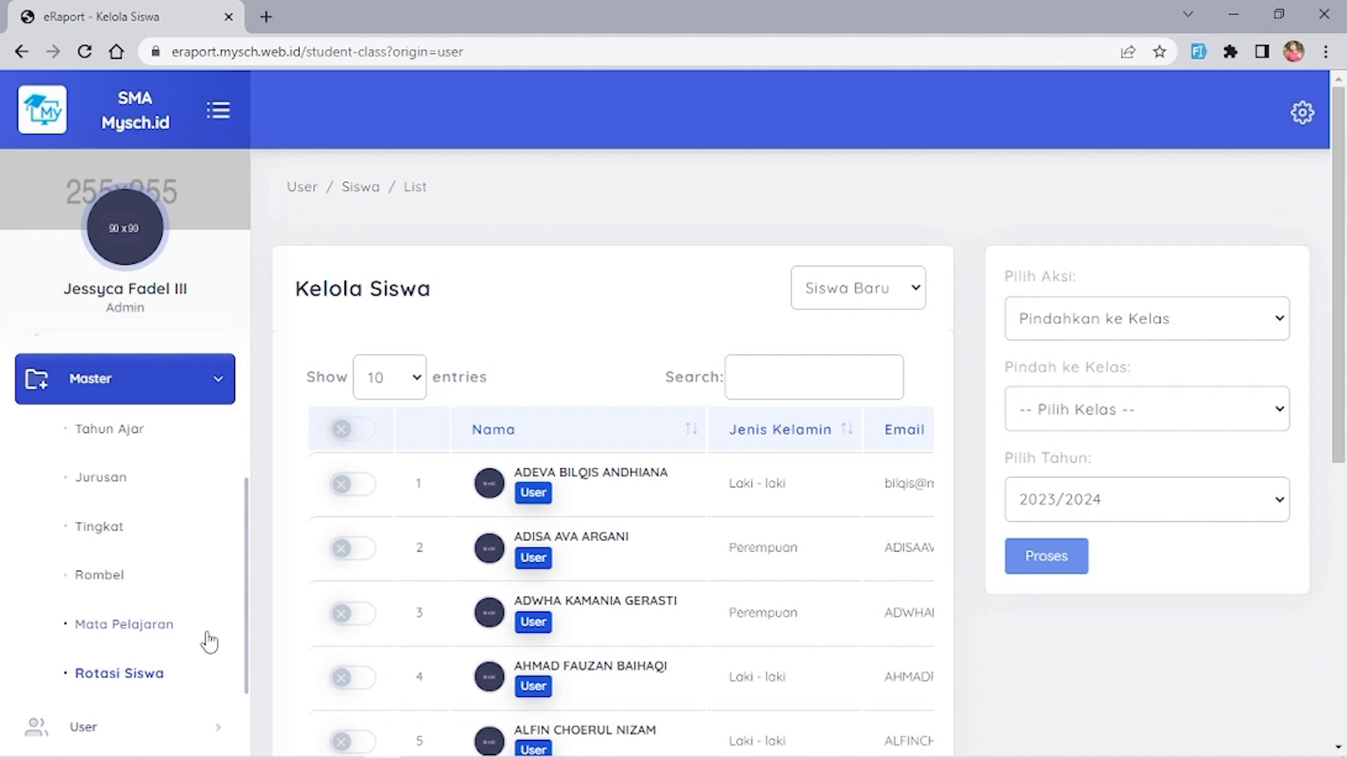
left_click(914, 290)
left_click(890, 329)
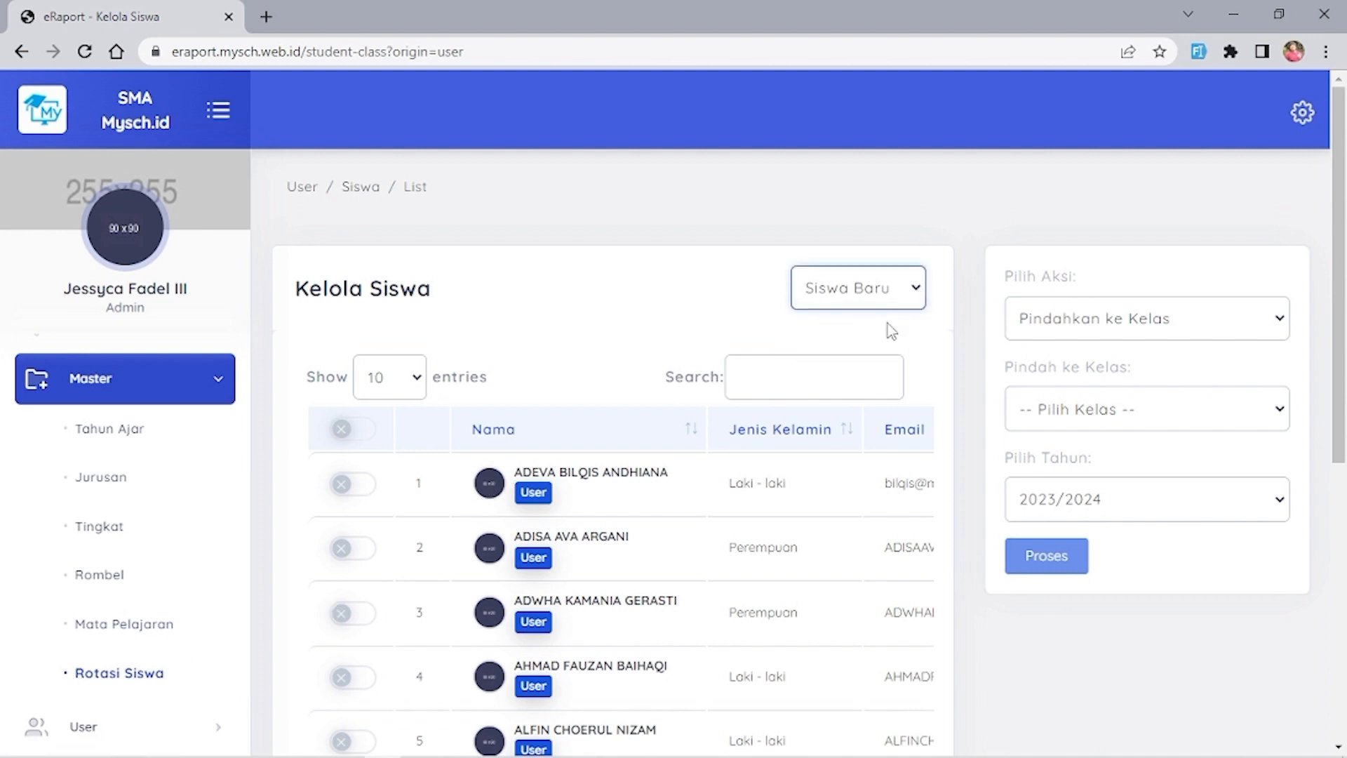
scroll(495, 464, "down", 7)
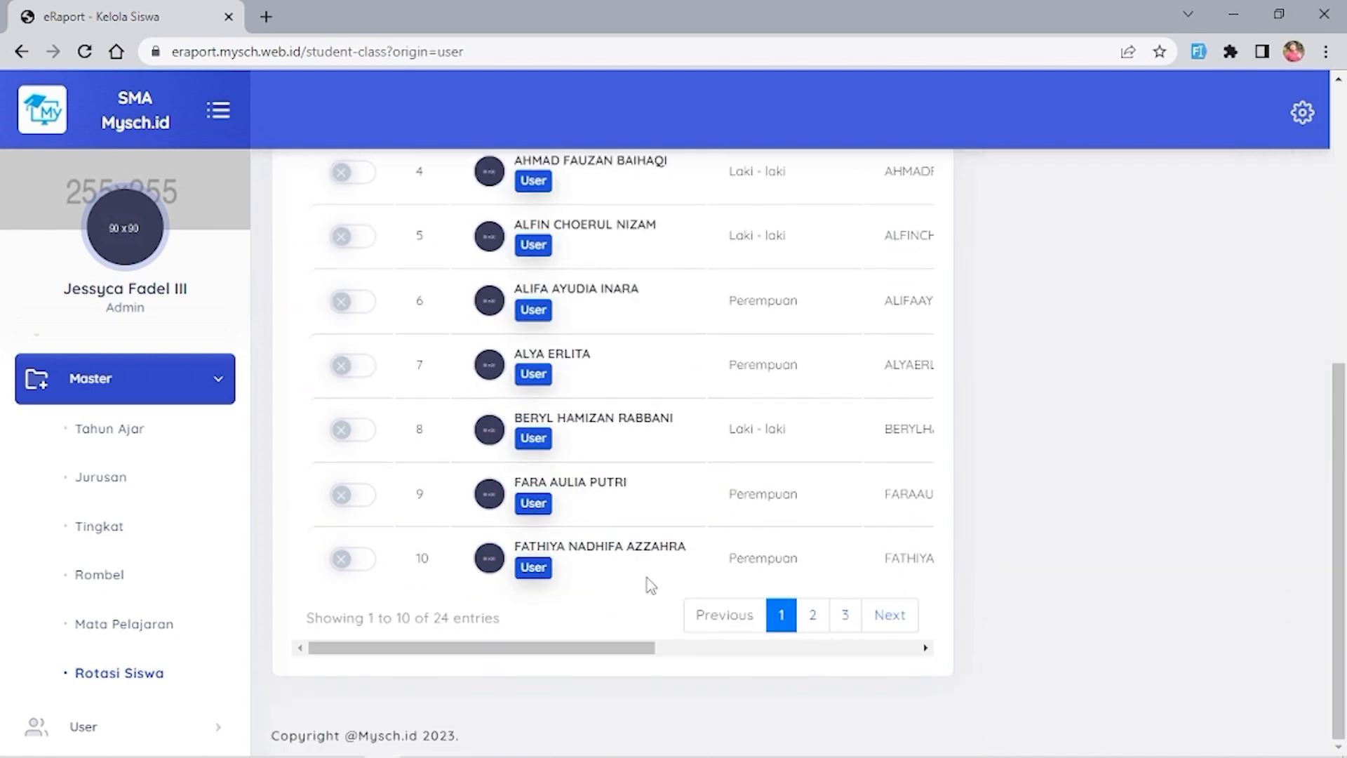
scroll(647, 579, "up", 7)
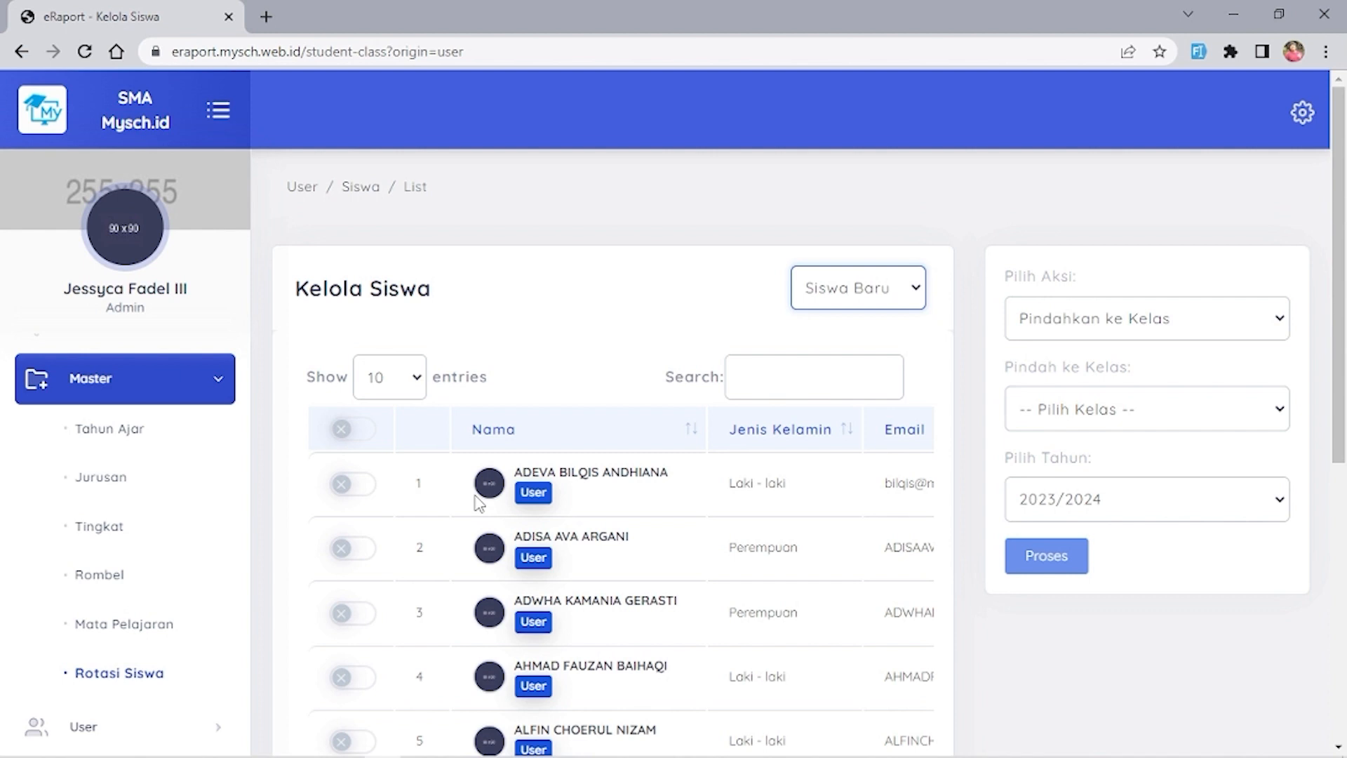
Select all listed new students and choose the action Pindahkan ke Kelas with 10 AK1 as the destination class
left_click(353, 430)
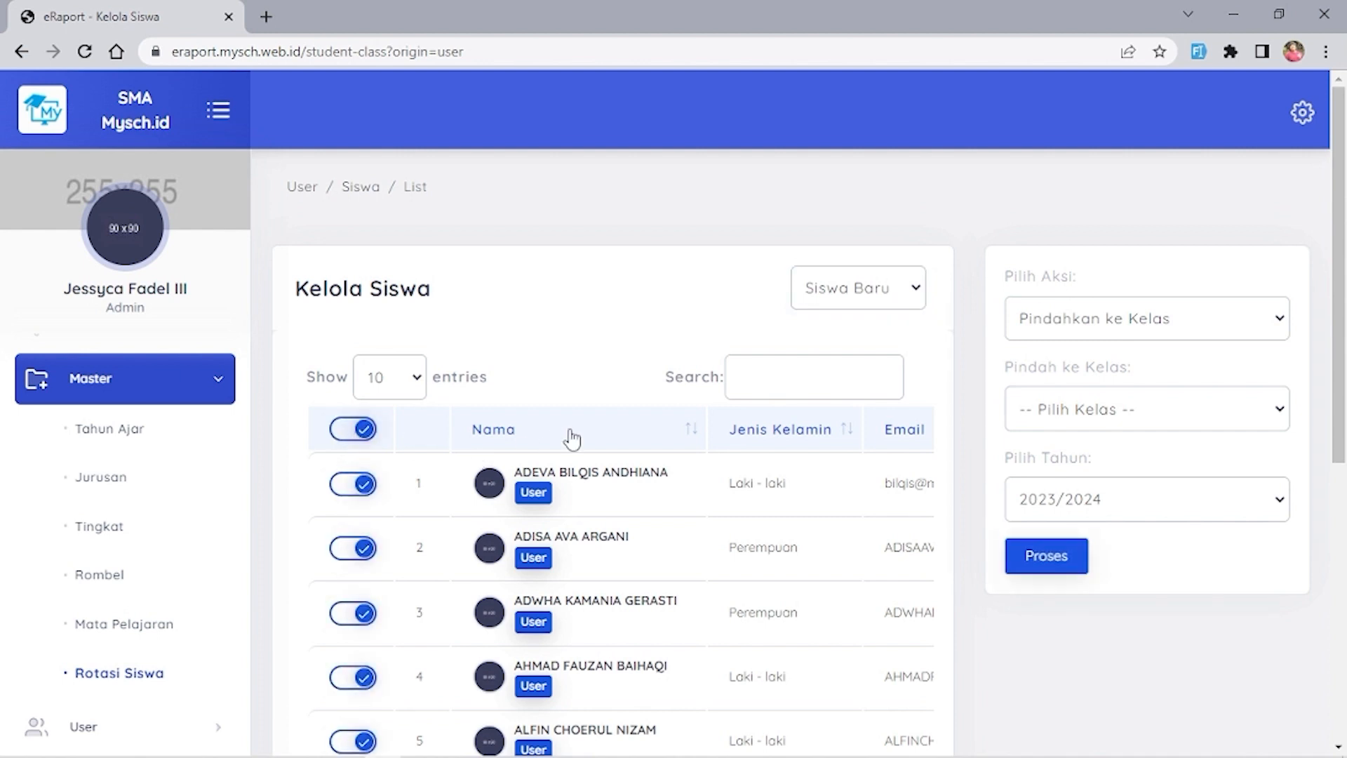
left_click(1176, 326)
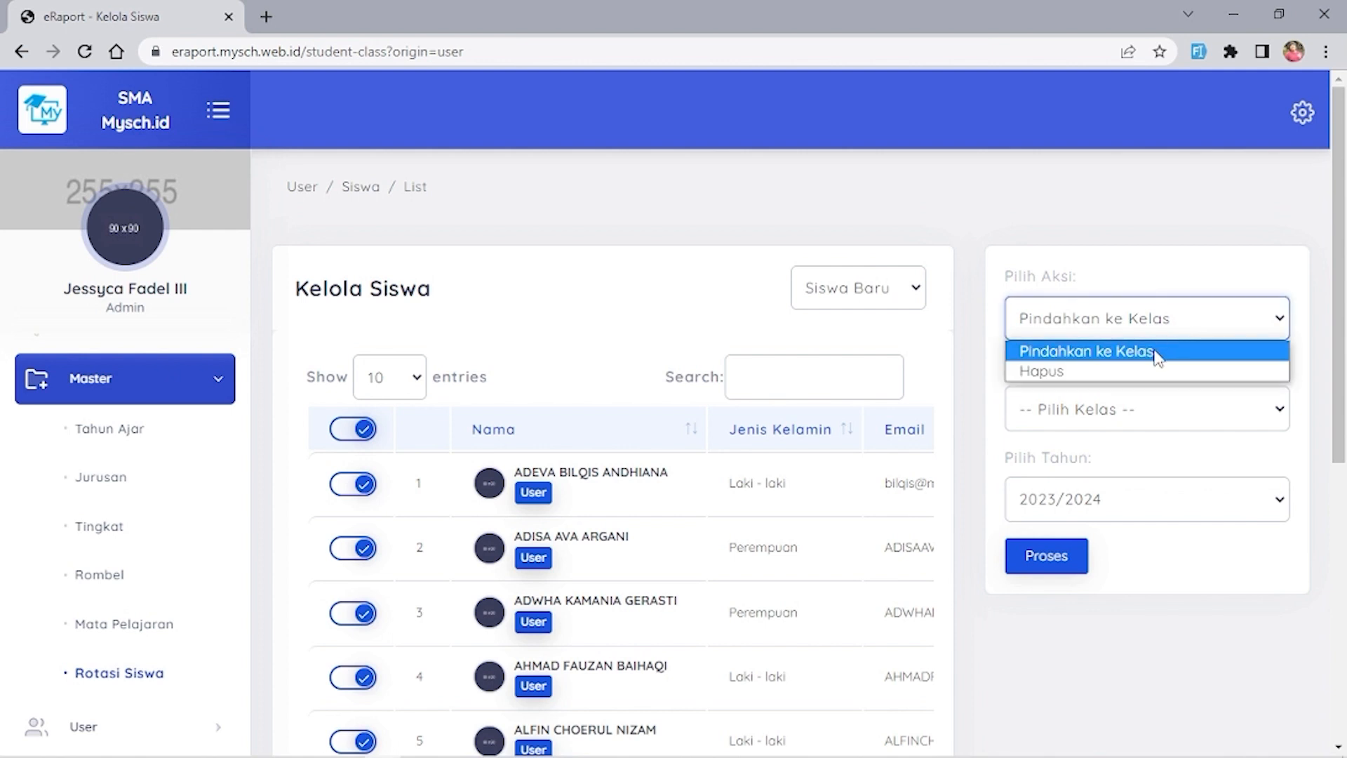
left_click(1157, 351)
left_click(1122, 414)
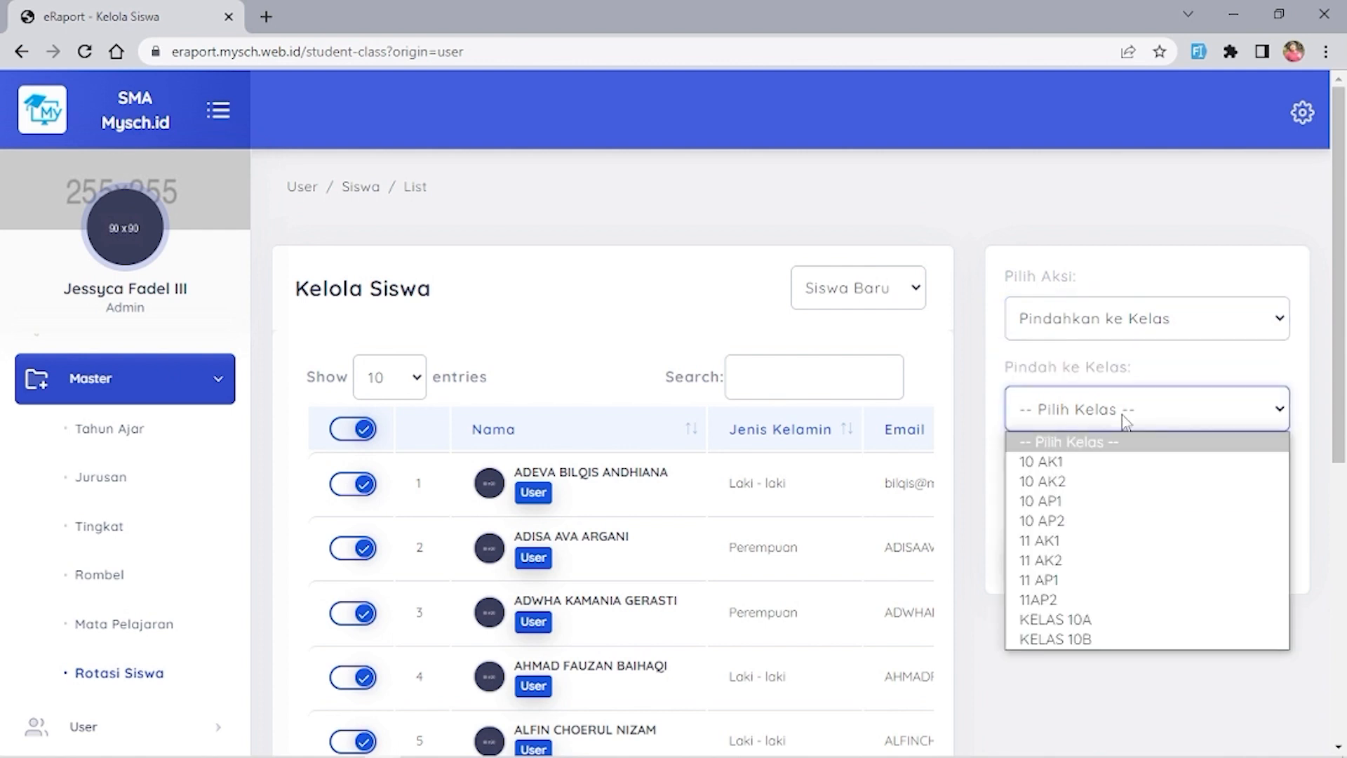
left_click(1107, 461)
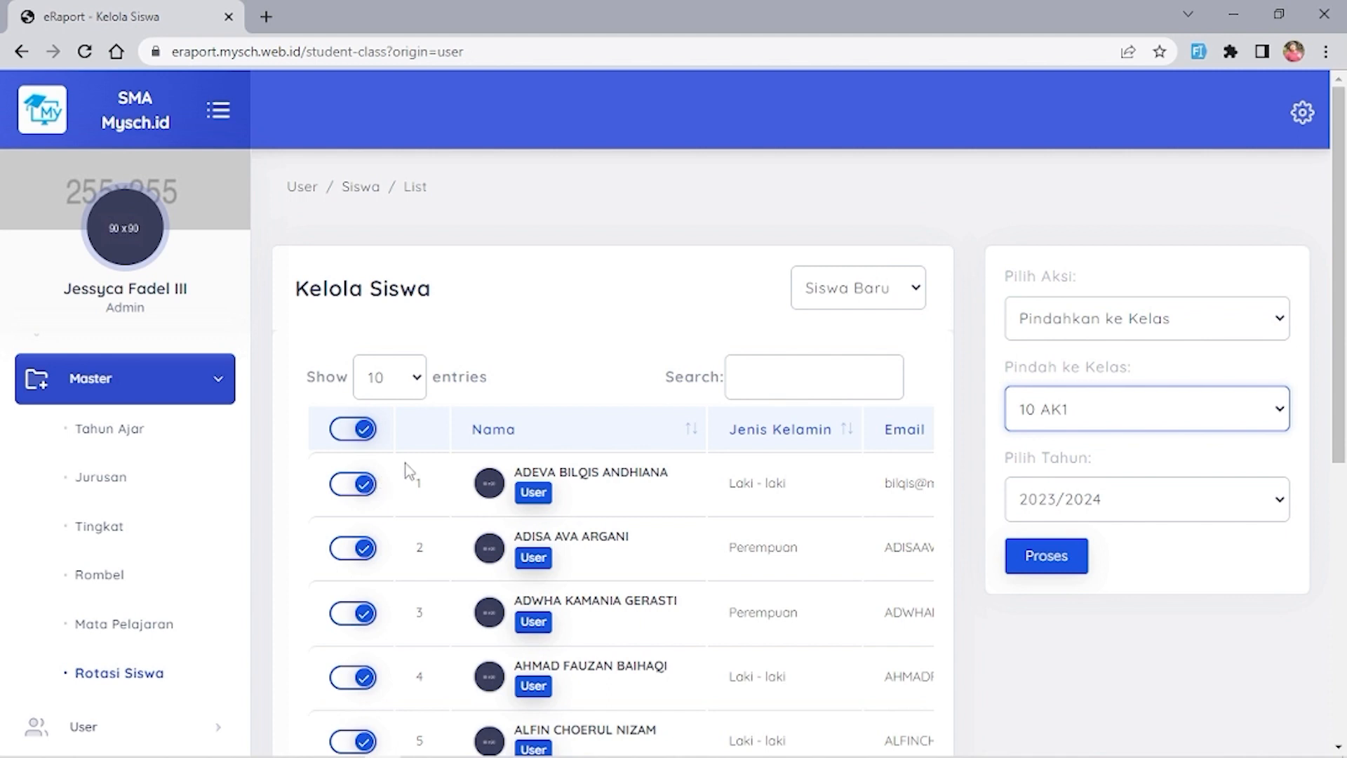
Change the destination class for the selected students to 11 AK1 and choose the school year 2023/2024
left_click(1023, 421)
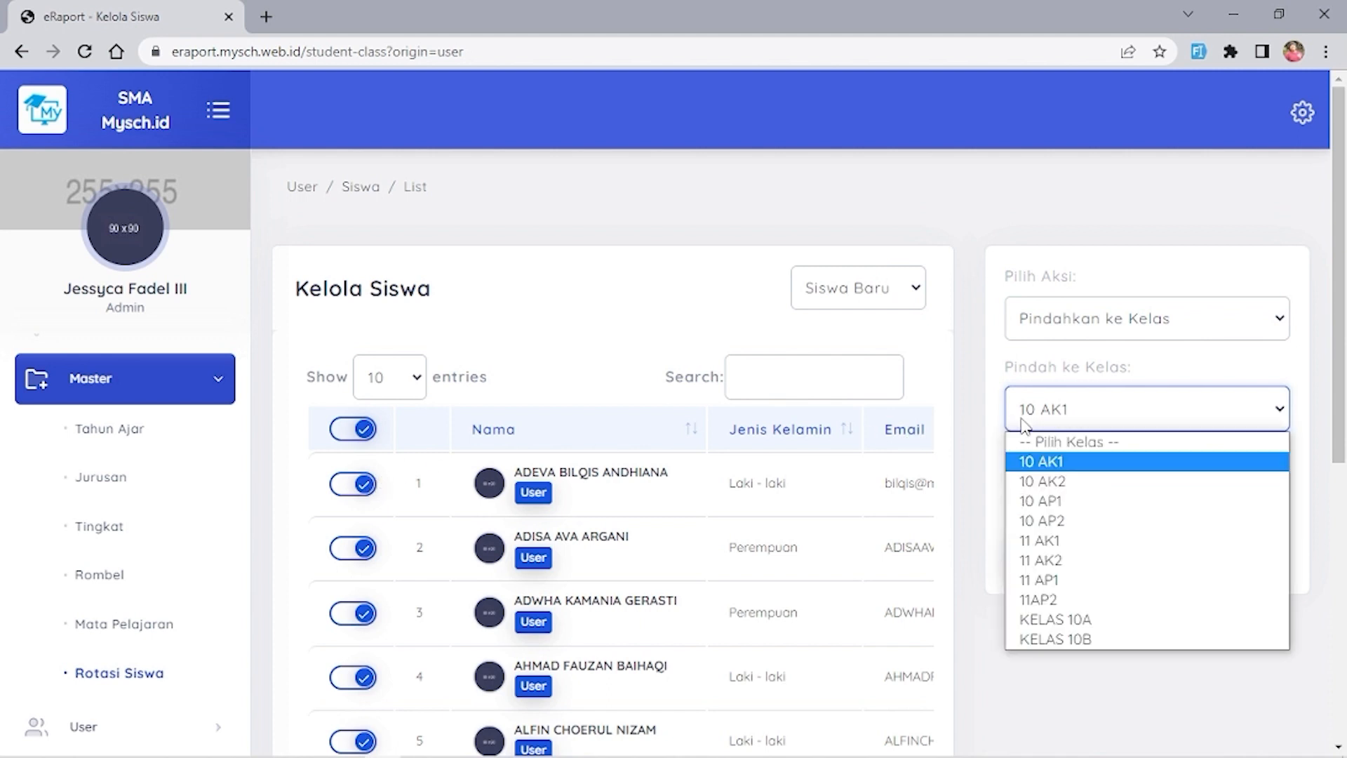
left_click(1070, 542)
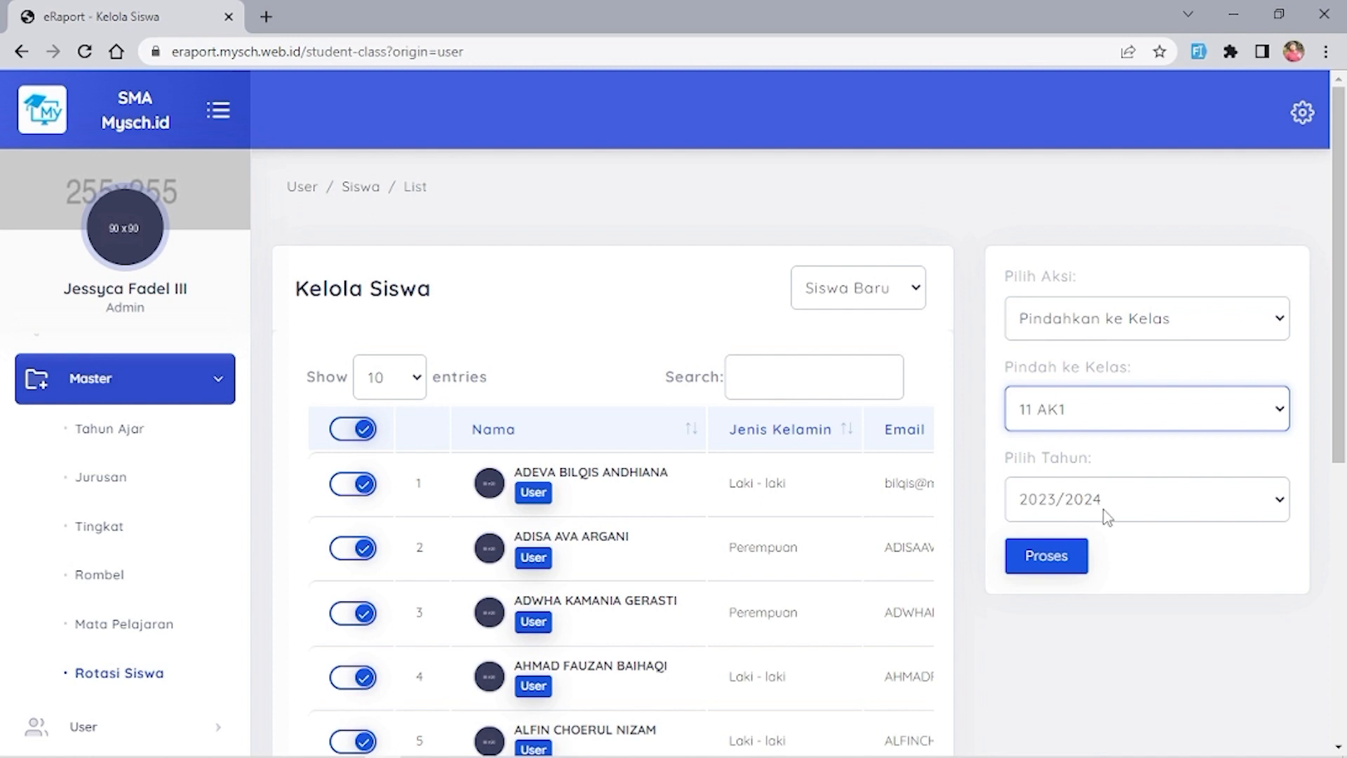
left_click(1084, 516)
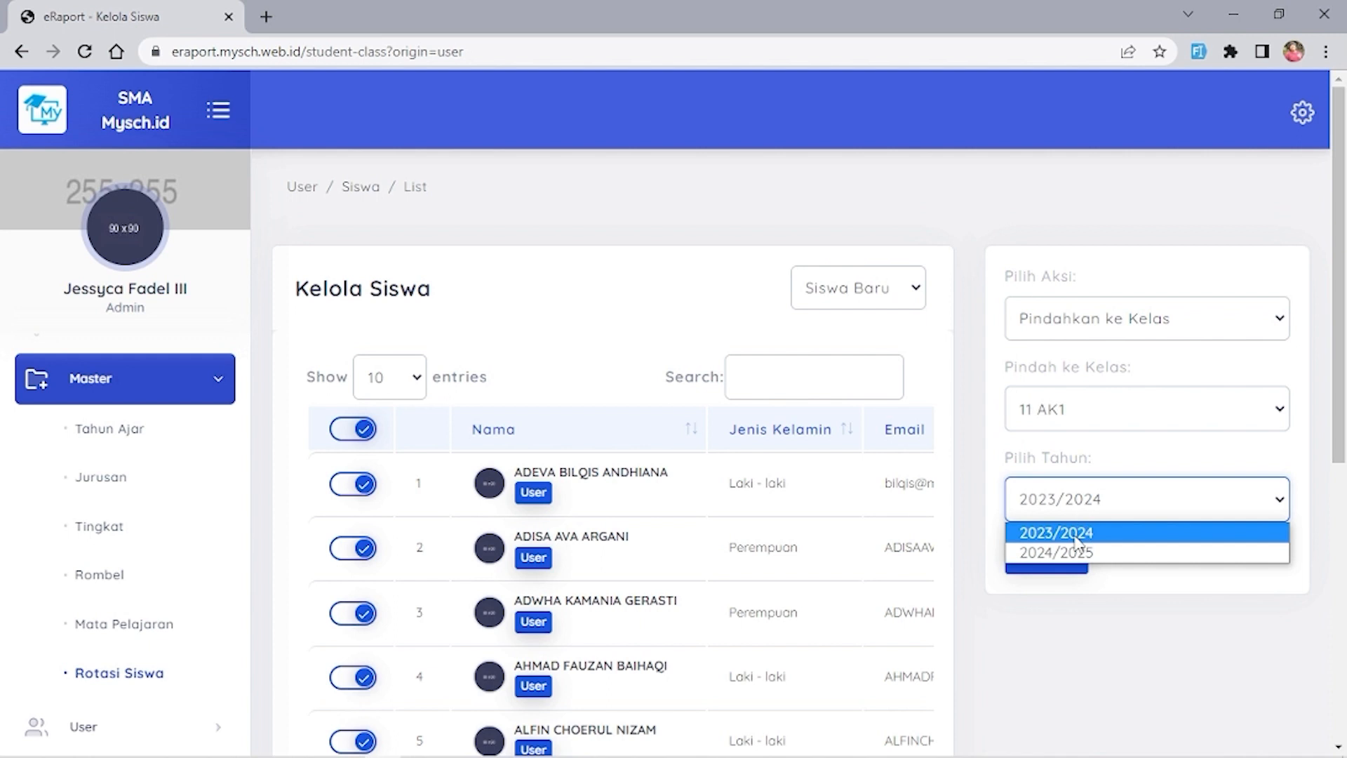
left_click(1075, 536)
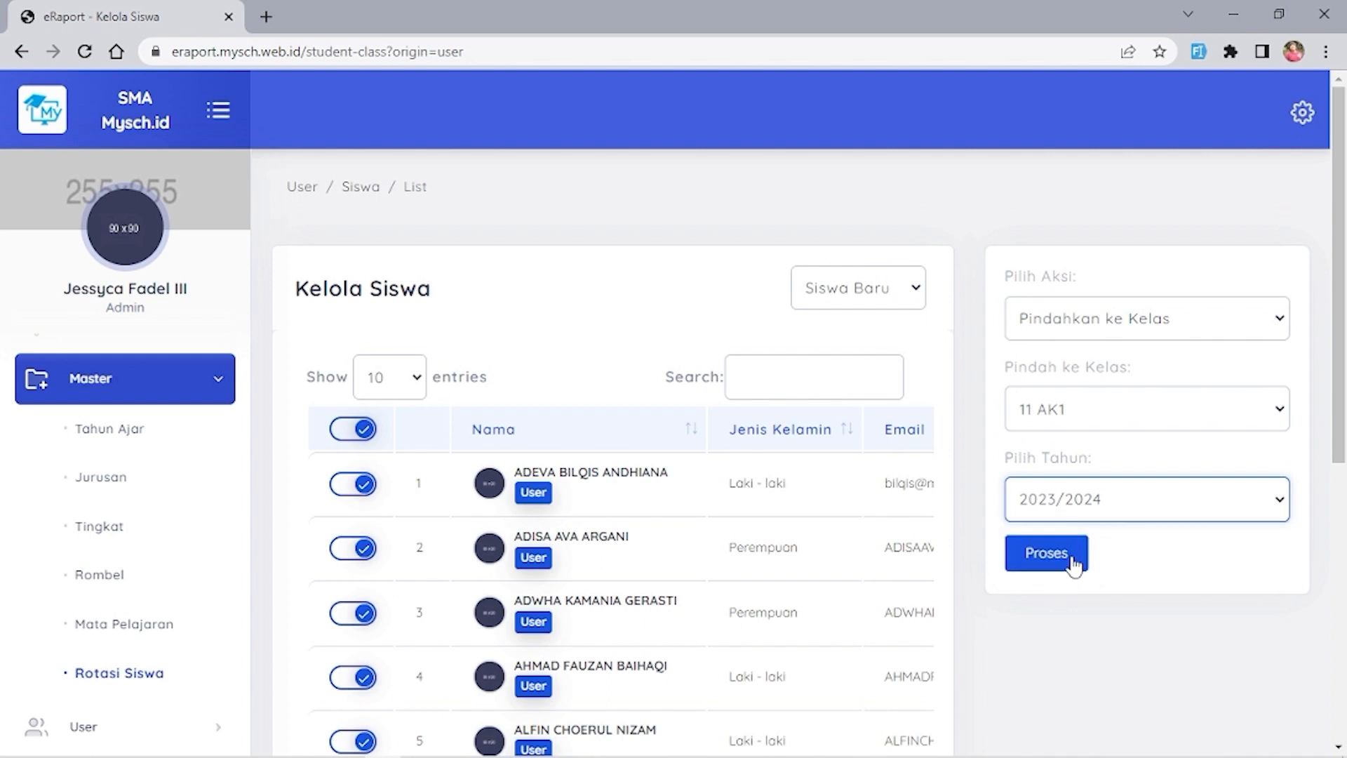
Collapse the Master section of the site navigation
scroll(165, 550, "down", 1)
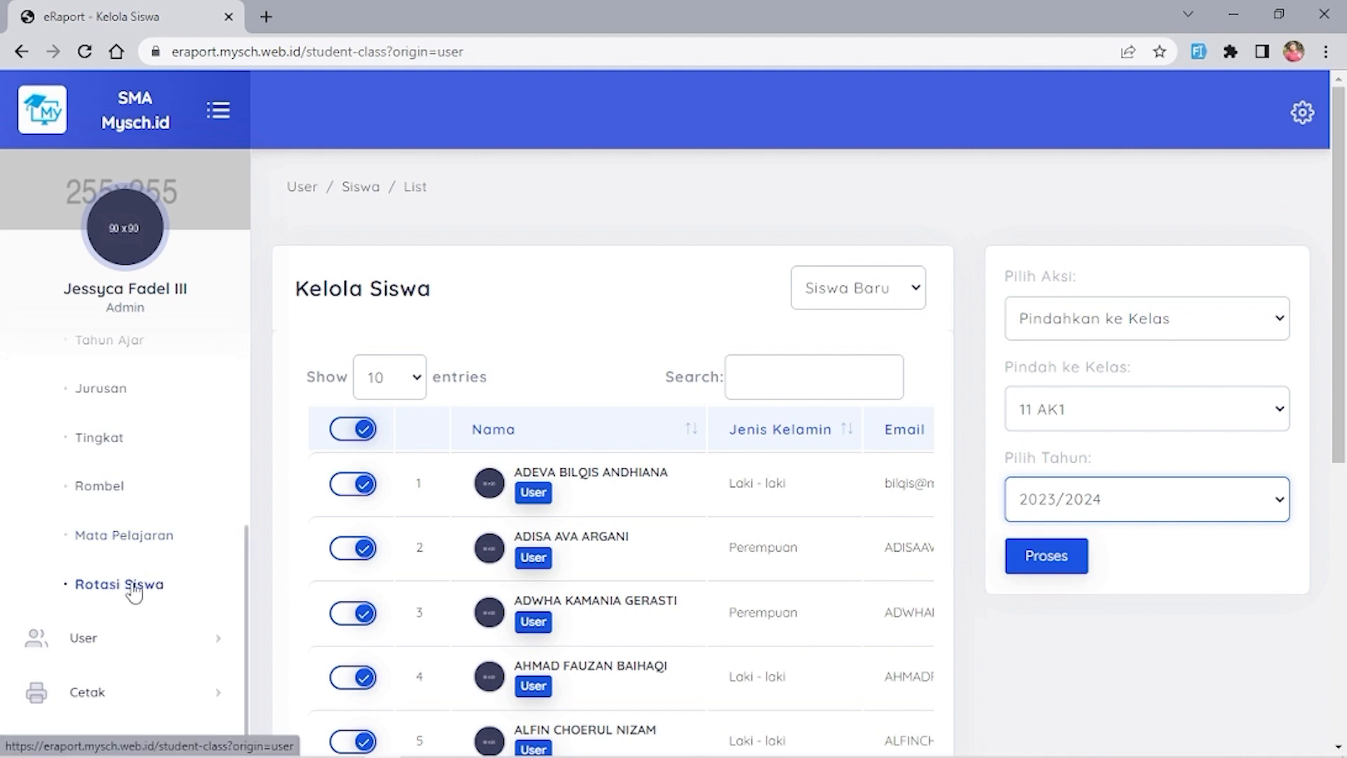
scroll(135, 593, "up", 2)
left_click(127, 440)
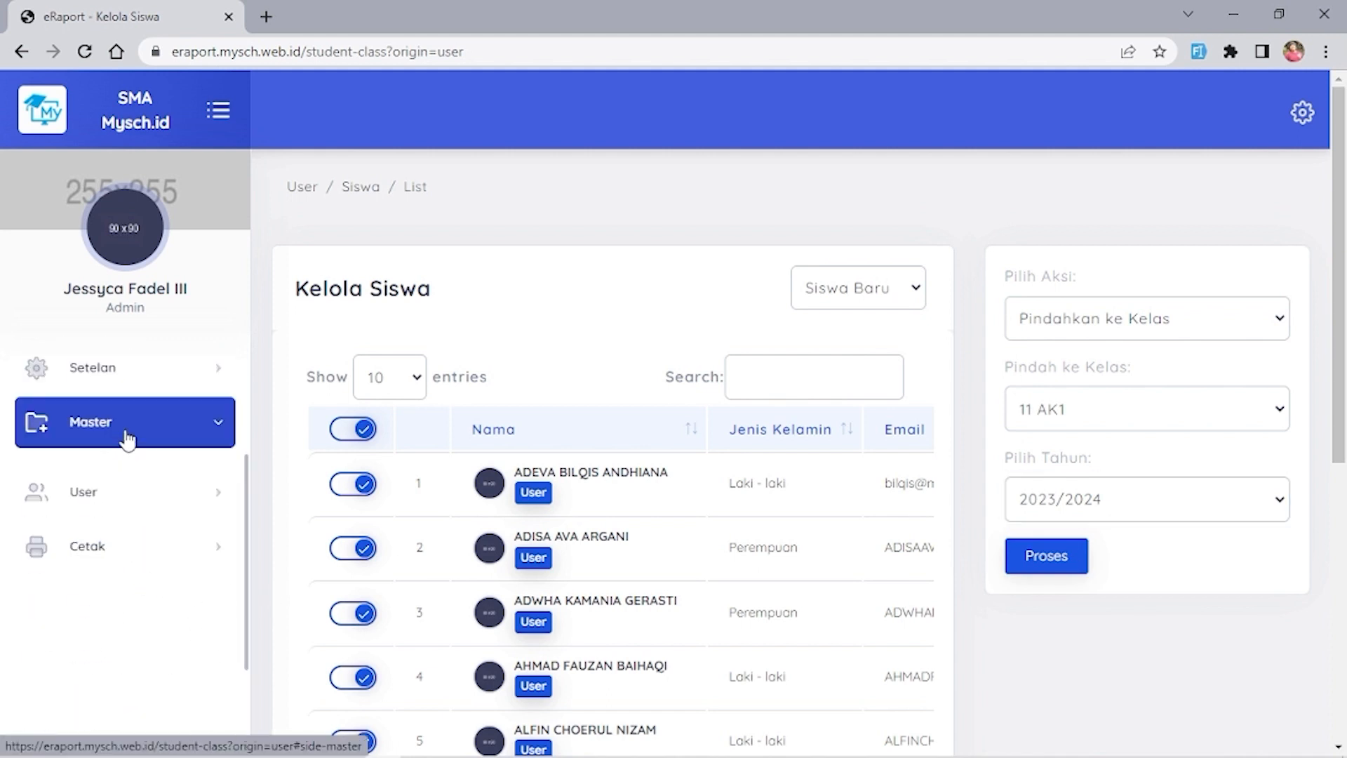